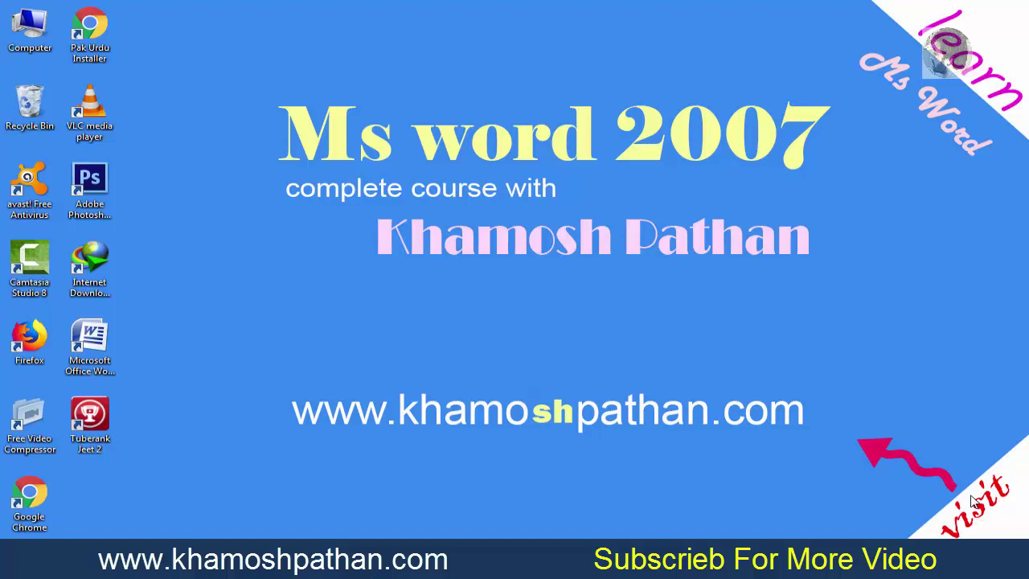
# Start Word with a new blank document and bring up the Review tab tools
pyautogui.doubleClick(101, 340)
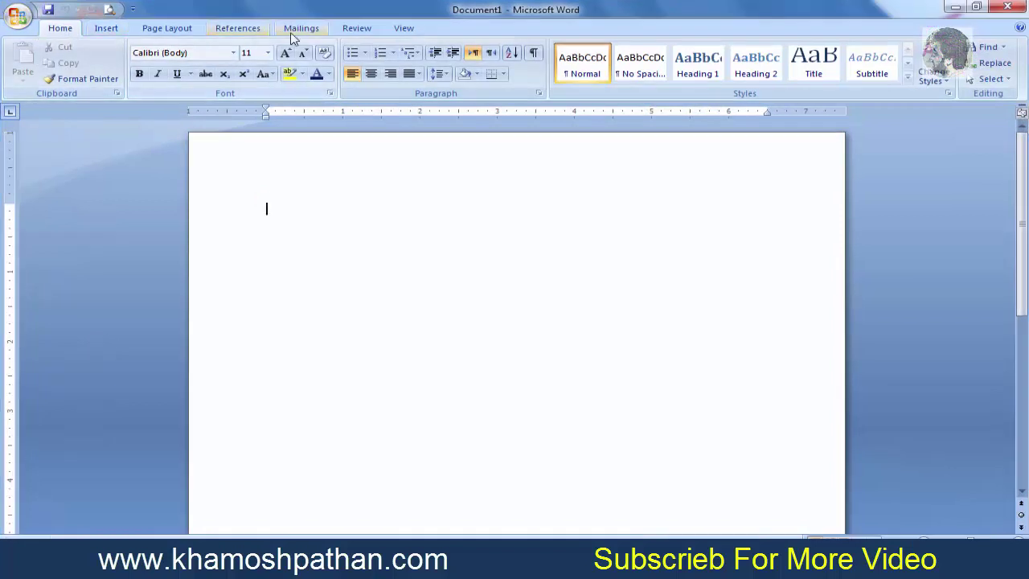
pyautogui.click(357, 30)
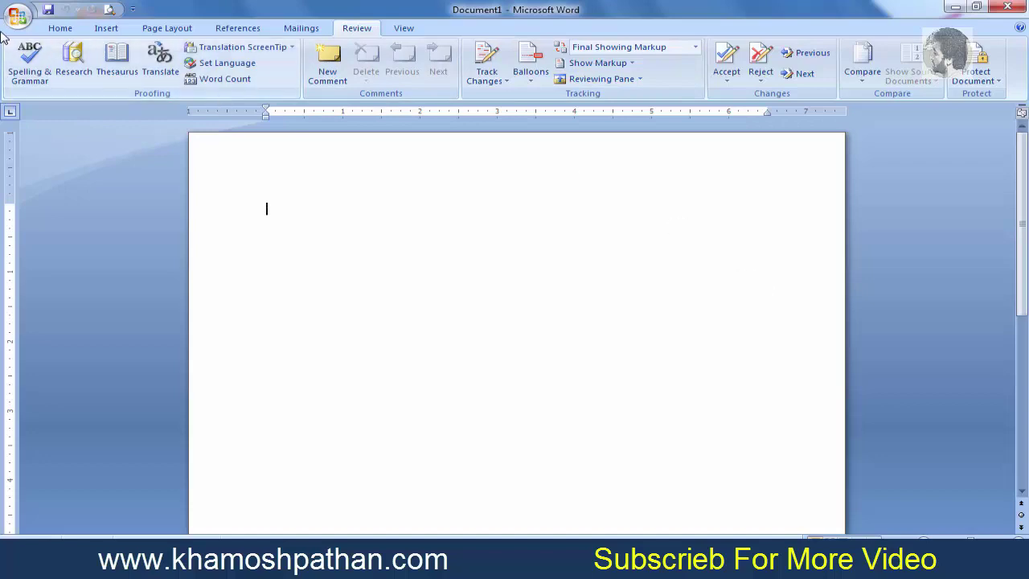
# Open the recent document 'later' and grow both paragraphs to 18-point text
pyautogui.click(18, 15)
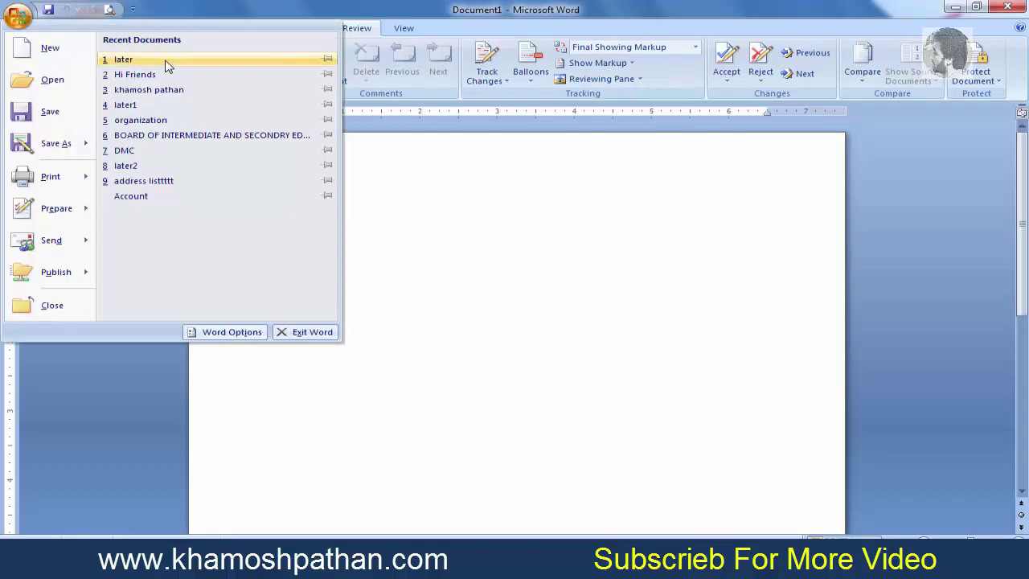
pyautogui.click(166, 63)
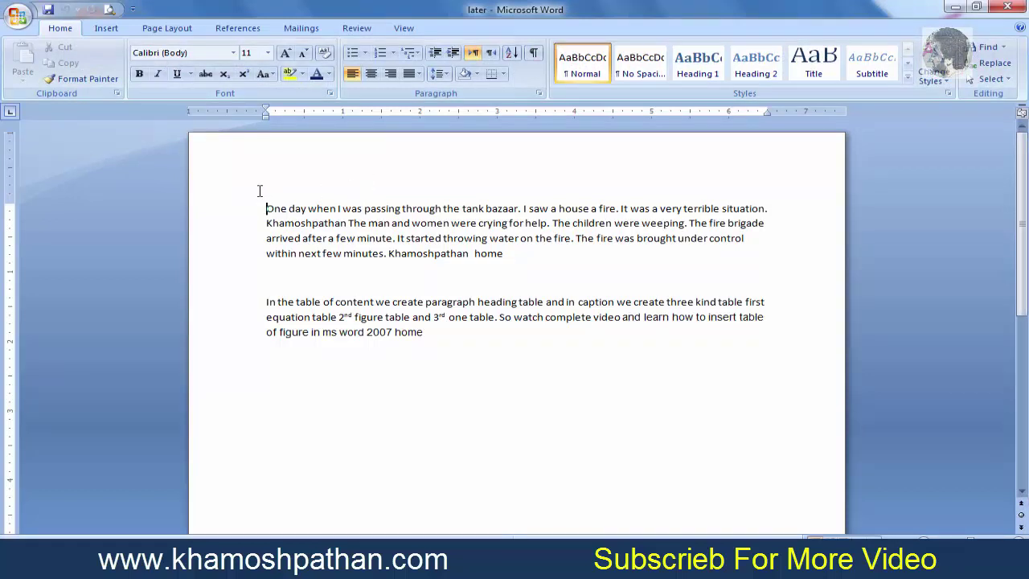
pyautogui.moveTo(266, 209); pyautogui.dragTo(461, 331)
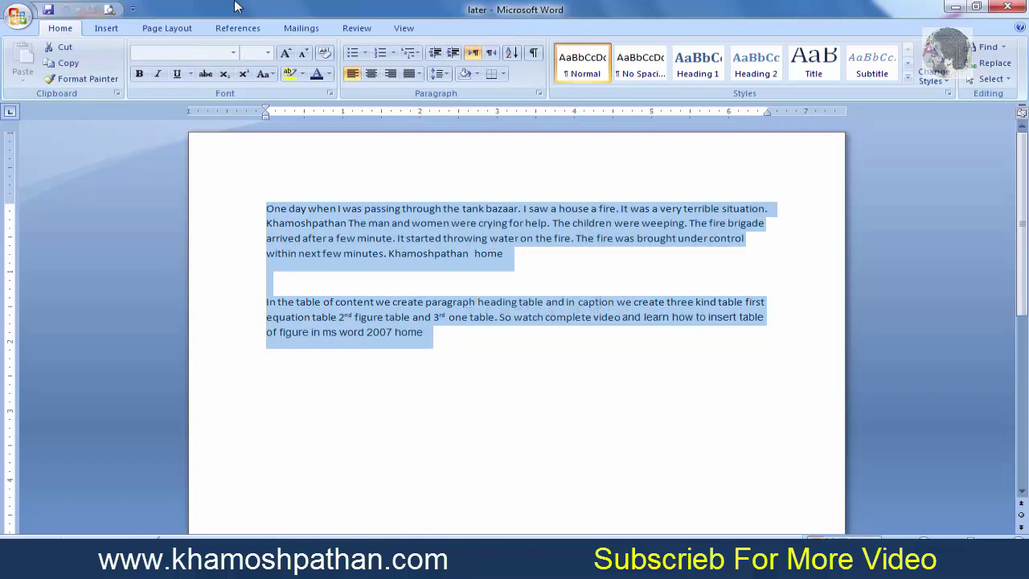
pyautogui.click(285, 53)
pyautogui.click(286, 53)
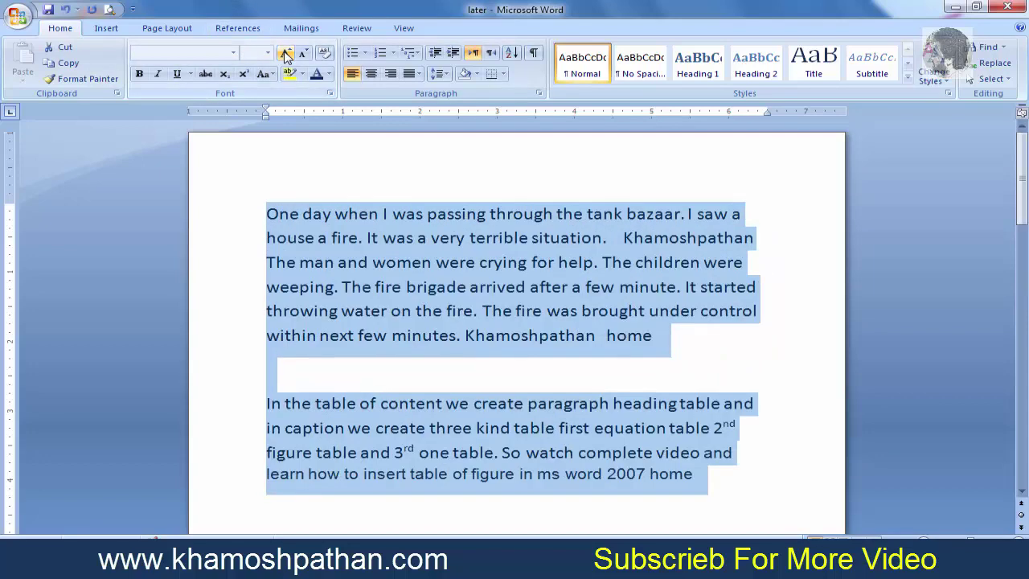
pyautogui.click(509, 167)
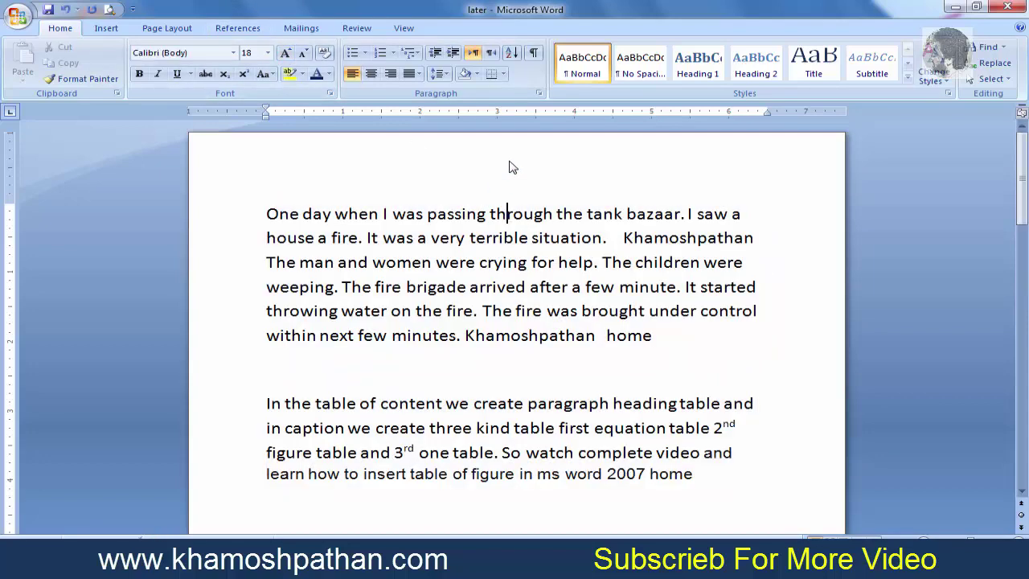
pyautogui.click(357, 28)
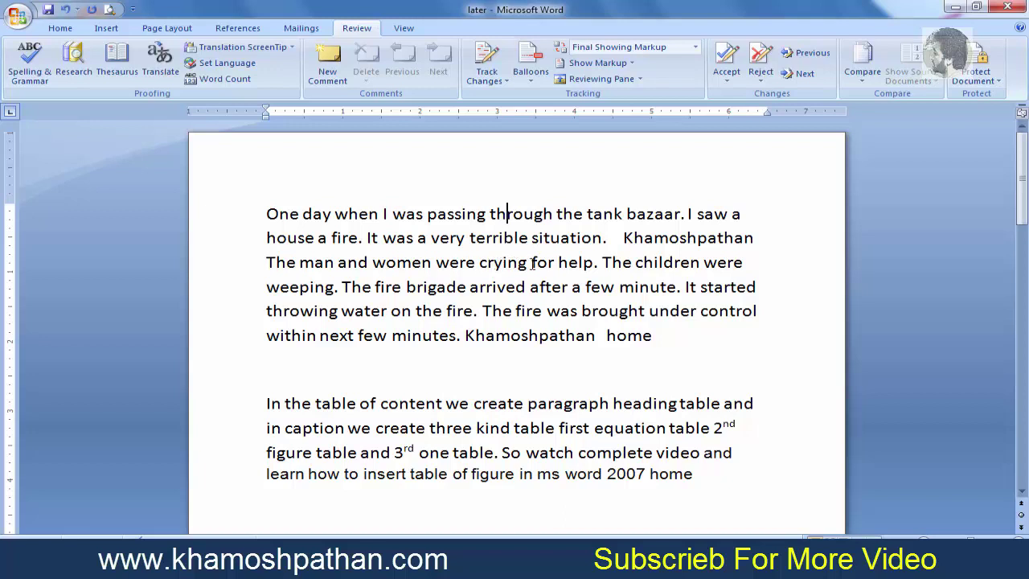
# Add the comment 'ghfhgxcgfxfg' to the word 'crying', then select 'Khamoshpathan'
pyautogui.moveTo(529, 263); pyautogui.dragTo(482, 265)
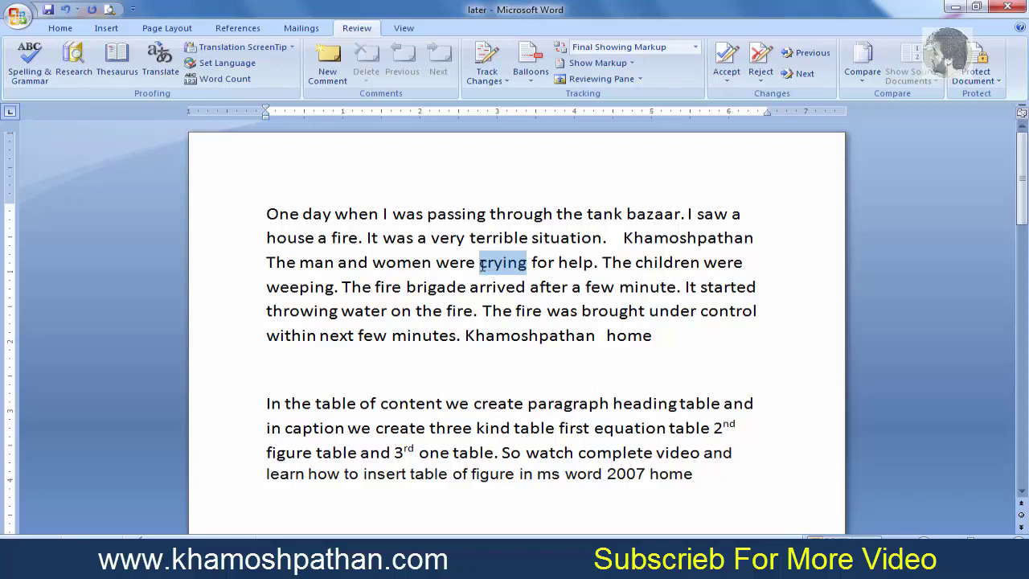
pyautogui.click(336, 85)
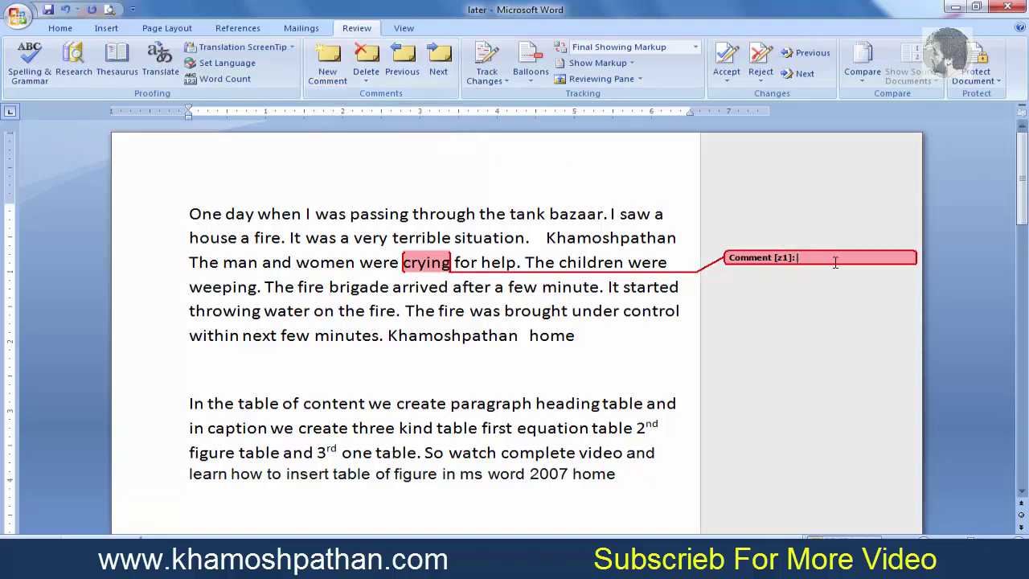
pyautogui.write('ghf')
pyautogui.write('hgxcgfxfg')
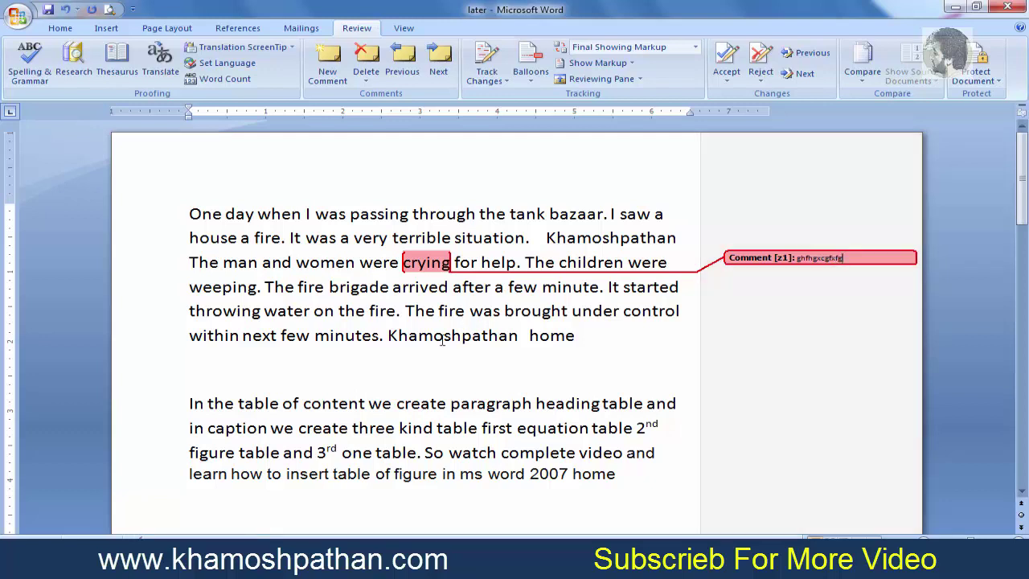
pyautogui.moveTo(388, 334); pyautogui.dragTo(516, 344)
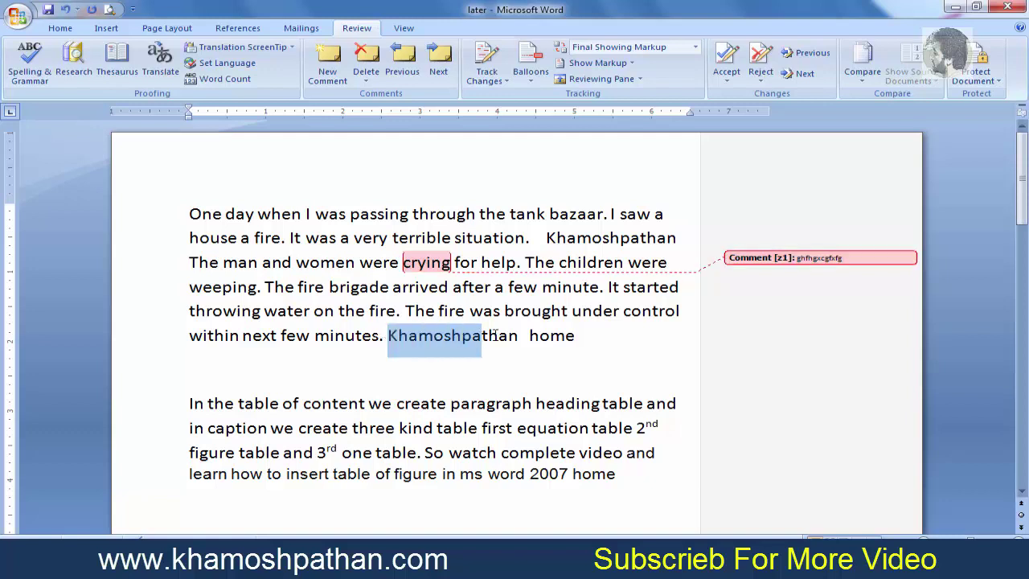
pyautogui.click(329, 64)
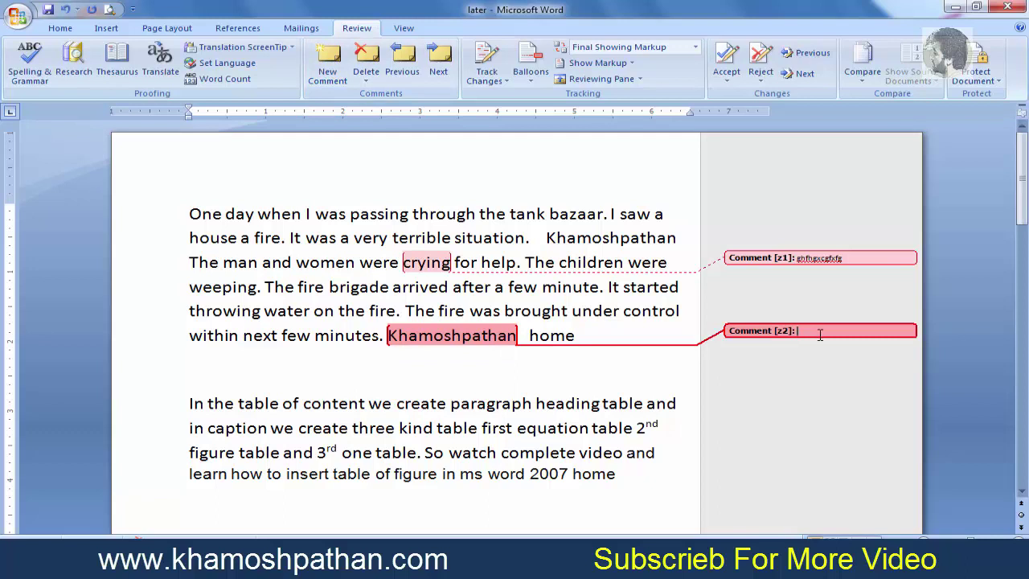
pyautogui.write('hgdgfcdghvcjhvbhj')
pyautogui.click(432, 262)
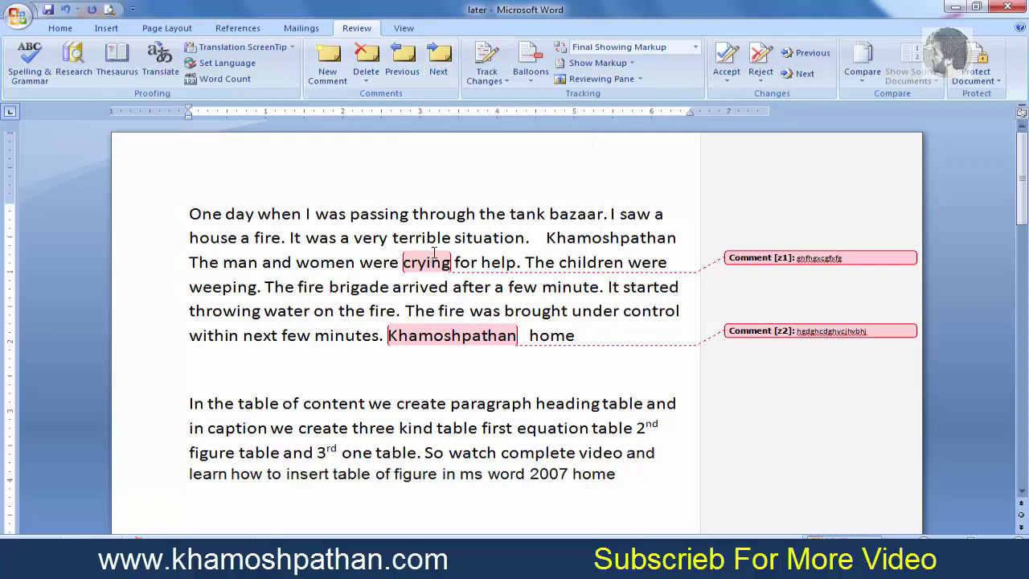
# Step between the comments on 'crying' and 'Khamoshpathan', ending back on 'crying'
pyautogui.click(439, 73)
pyautogui.click(439, 74)
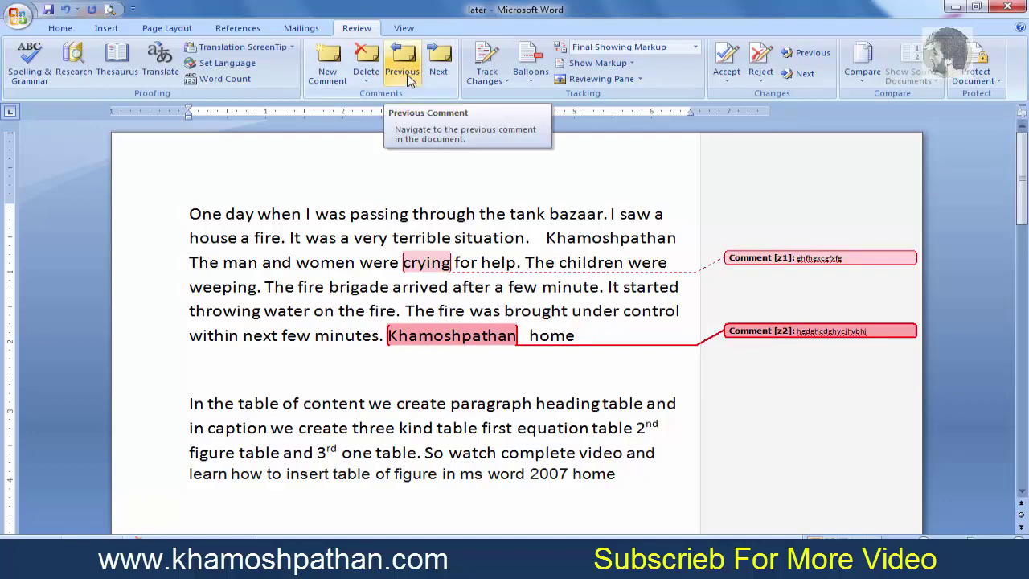
pyautogui.click(409, 77)
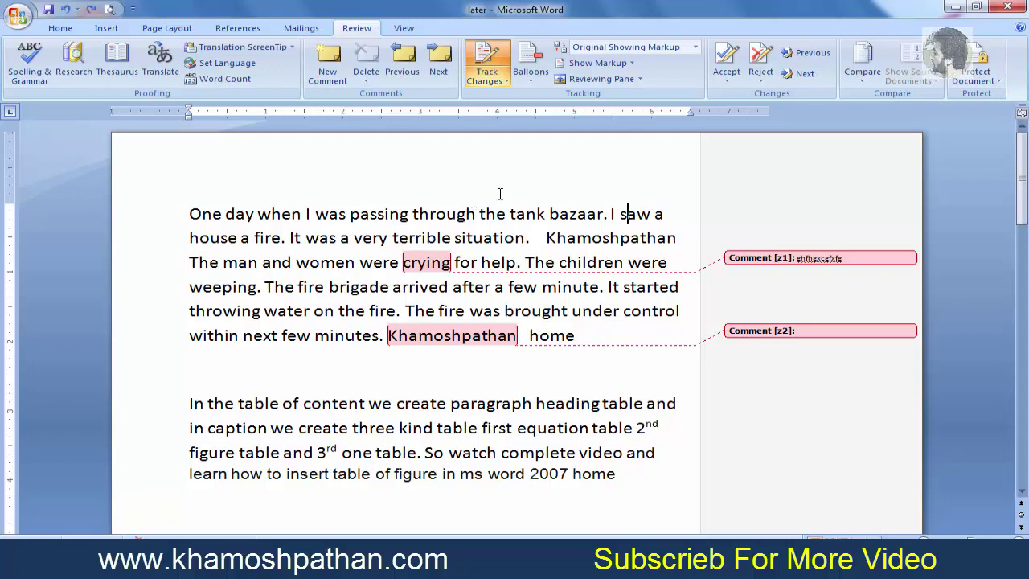
# Switch Track Changes on for the document
pyautogui.click(504, 82)
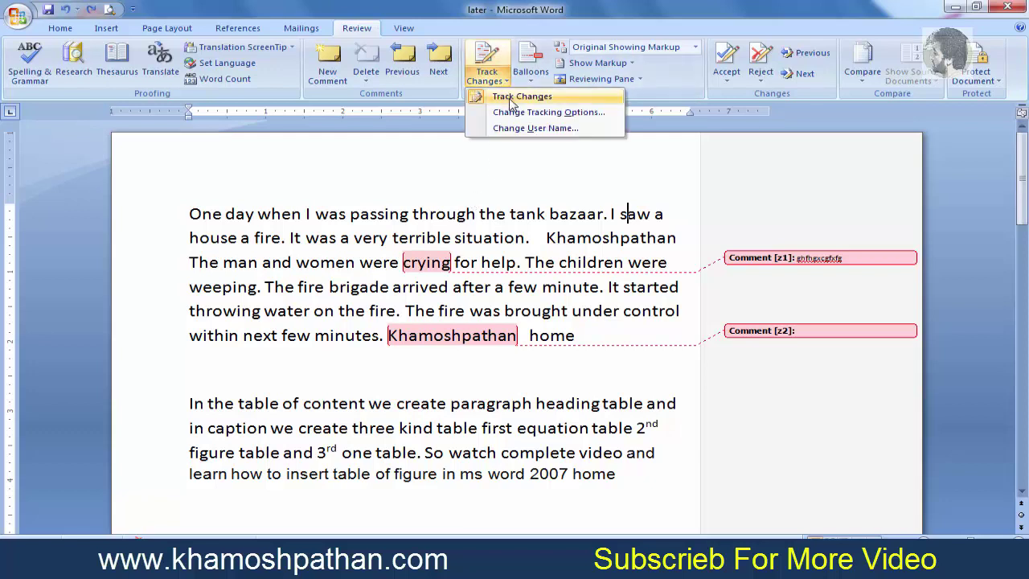
pyautogui.click(515, 96)
pyautogui.click(505, 79)
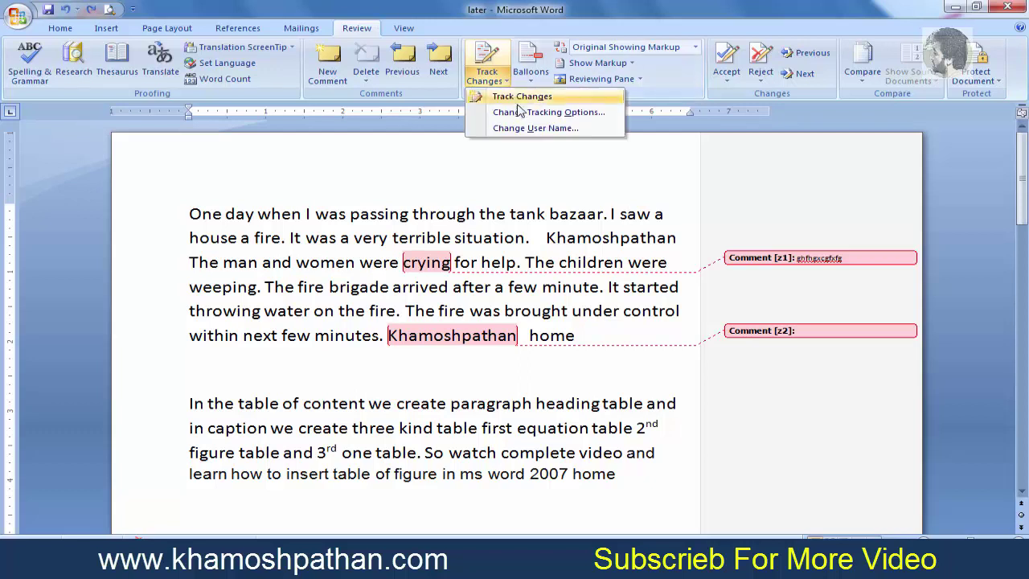
pyautogui.click(521, 96)
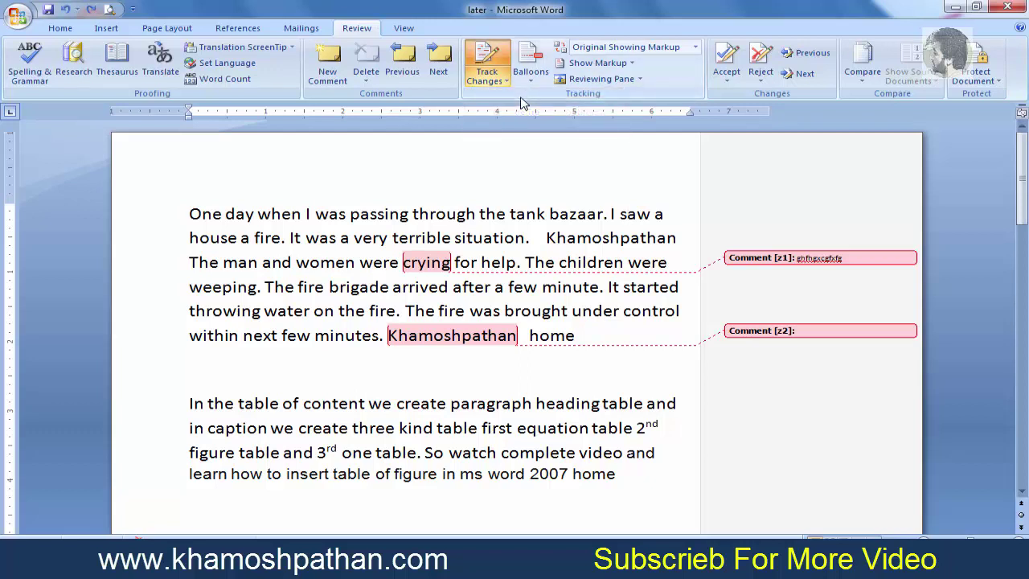
# Delete the word 'tank' in the first line as a tracked deletion
pyautogui.click(547, 214)
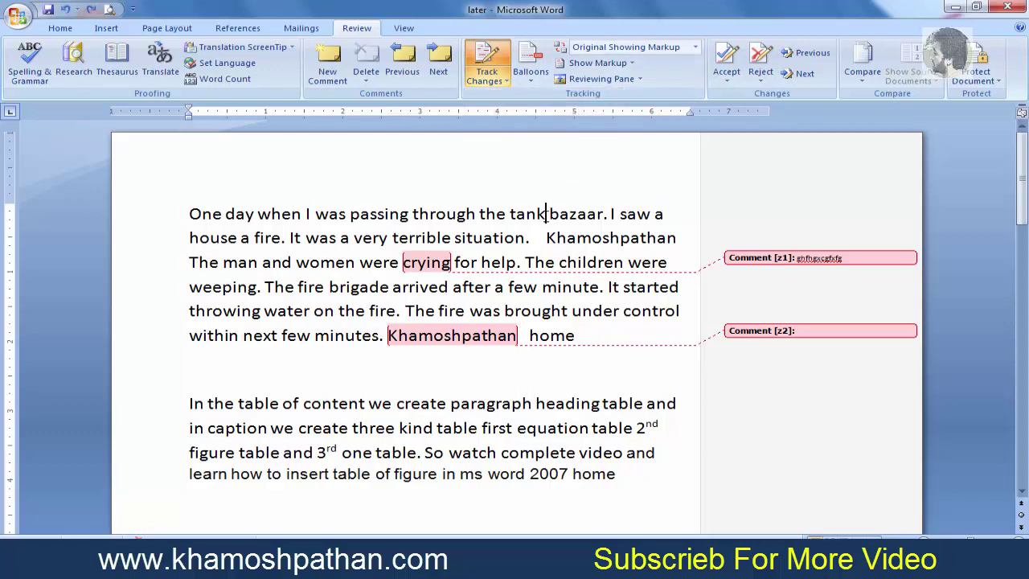
pyautogui.moveTo(547, 214); pyautogui.dragTo(512, 213)
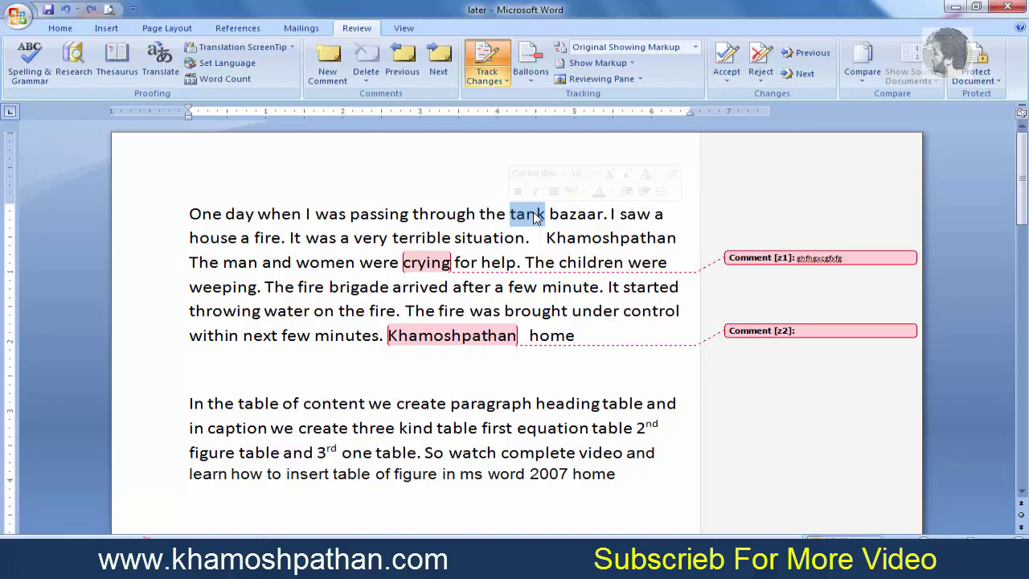
pyautogui.press('Delete')
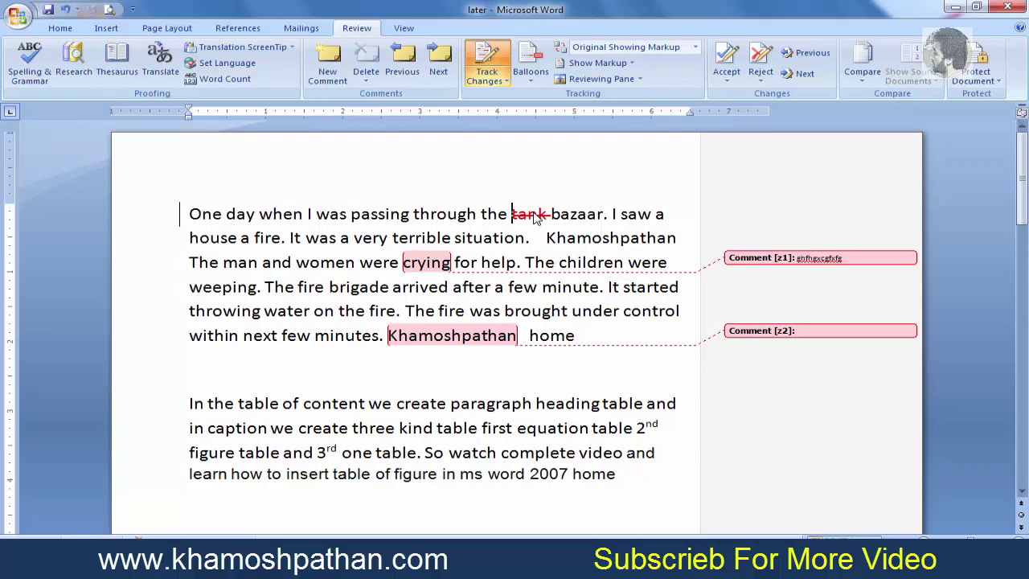
# Insert 'Lahor' beside the deleted 'tank' as a tracked insertion
pyautogui.click(537, 218)
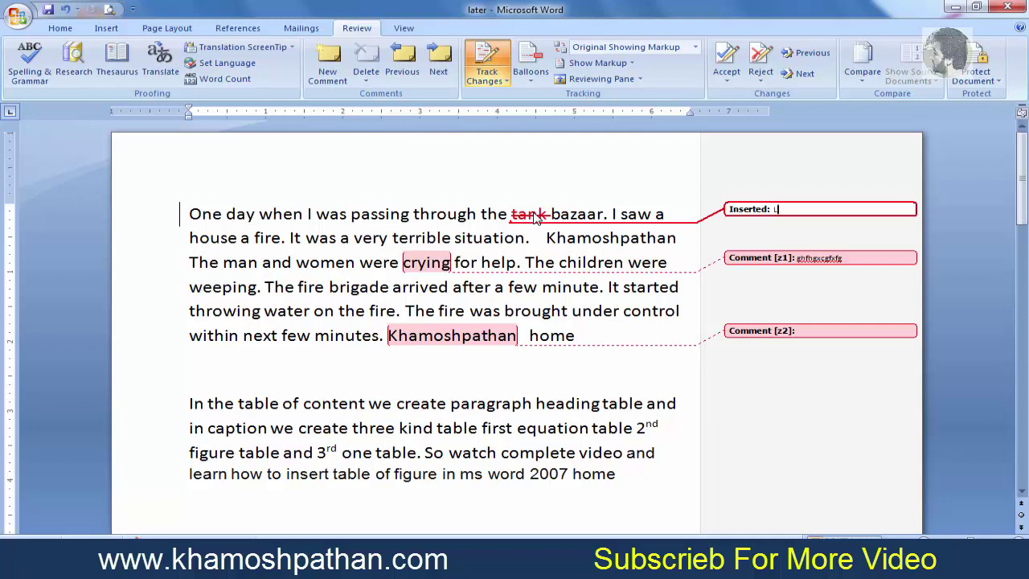
pyautogui.write('ahor')
pyautogui.hotkey('ctrl', 'z')
# Replace 'started' with 'start' as tracked deletion and insertion
pyautogui.doubleClick(310, 288)
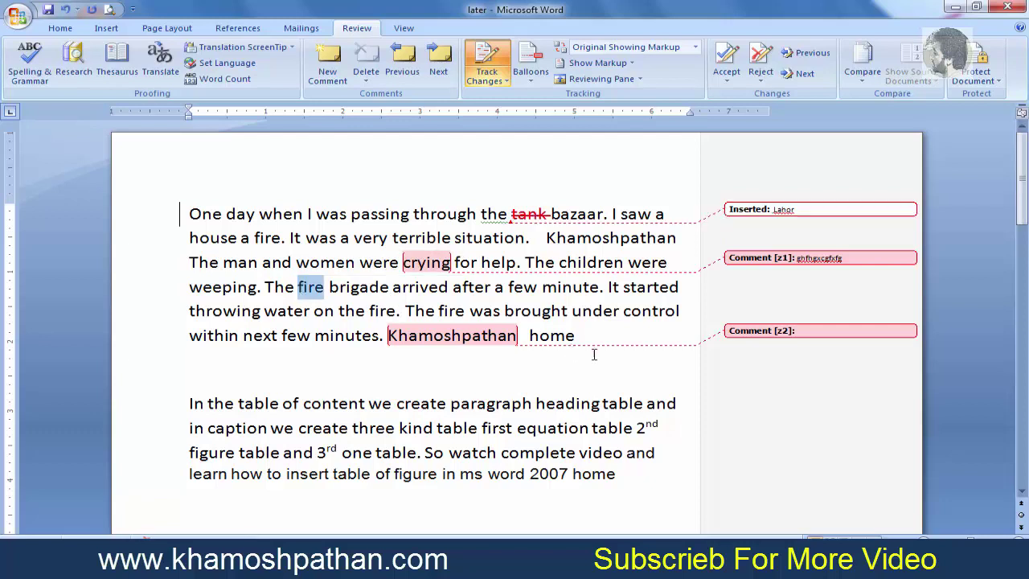
pyautogui.click(644, 375)
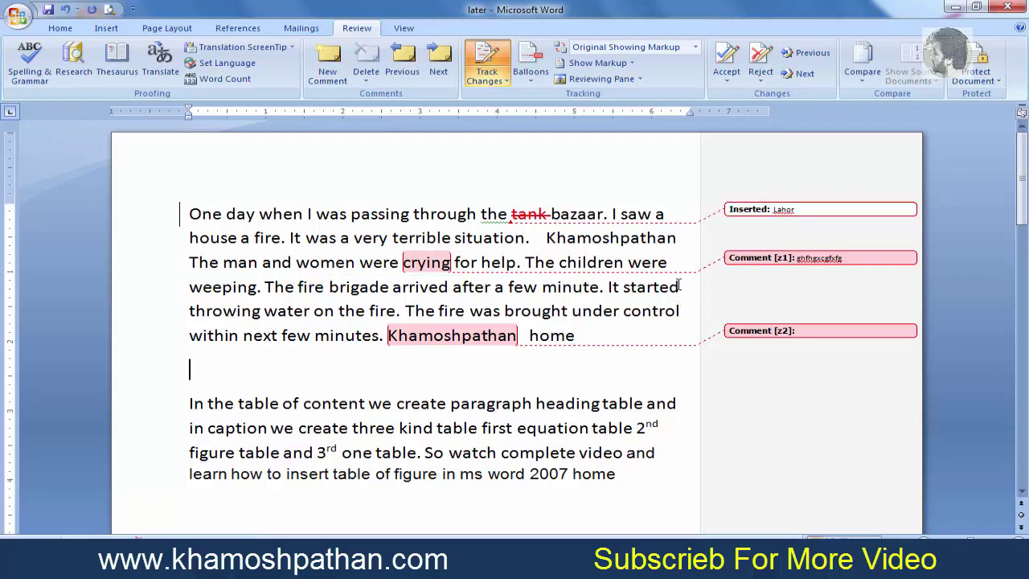
pyautogui.moveTo(681, 287); pyautogui.dragTo(628, 295)
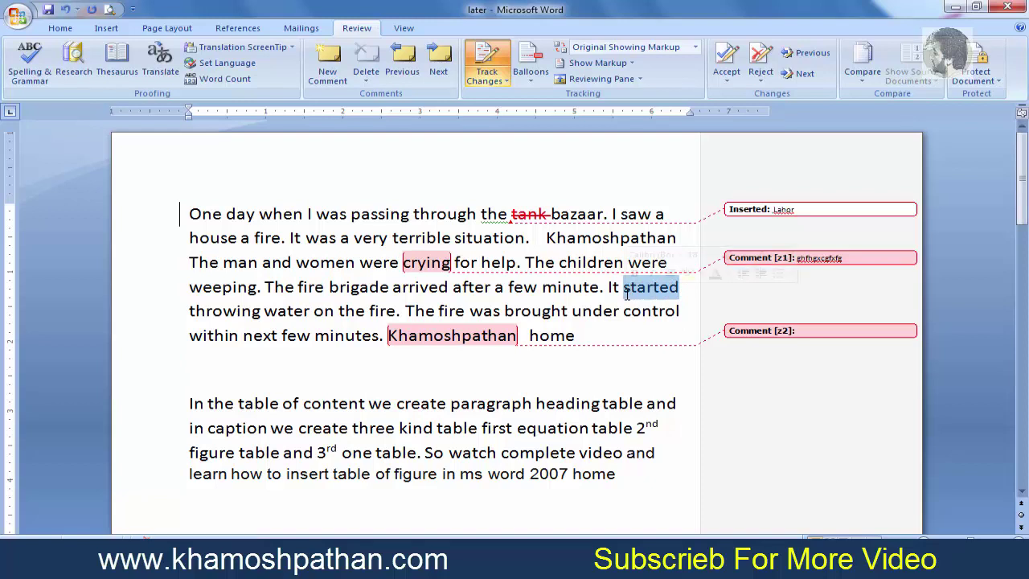
pyautogui.press('Delete')
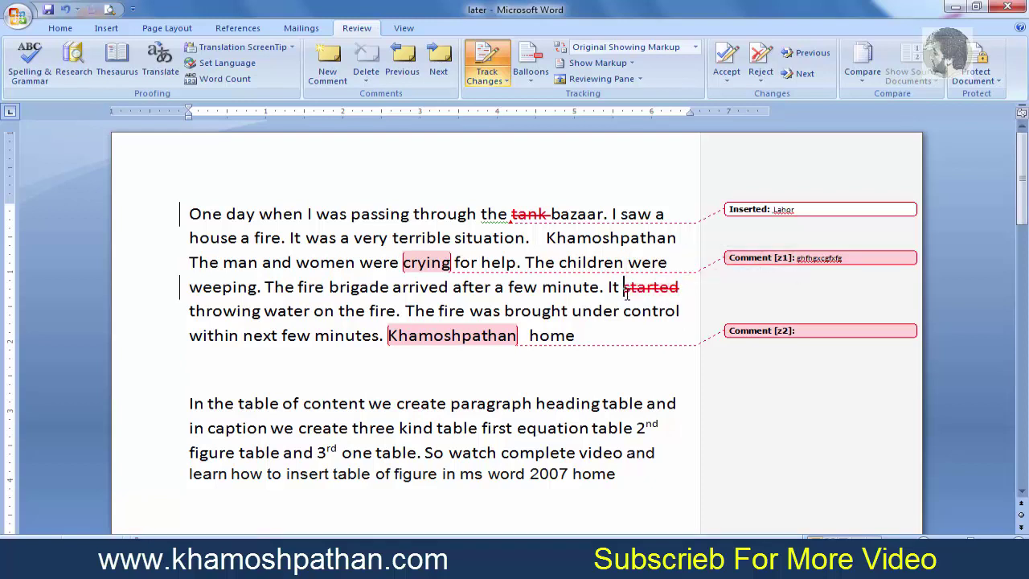
pyautogui.hotkey('ctrl', 'alt', 'm')
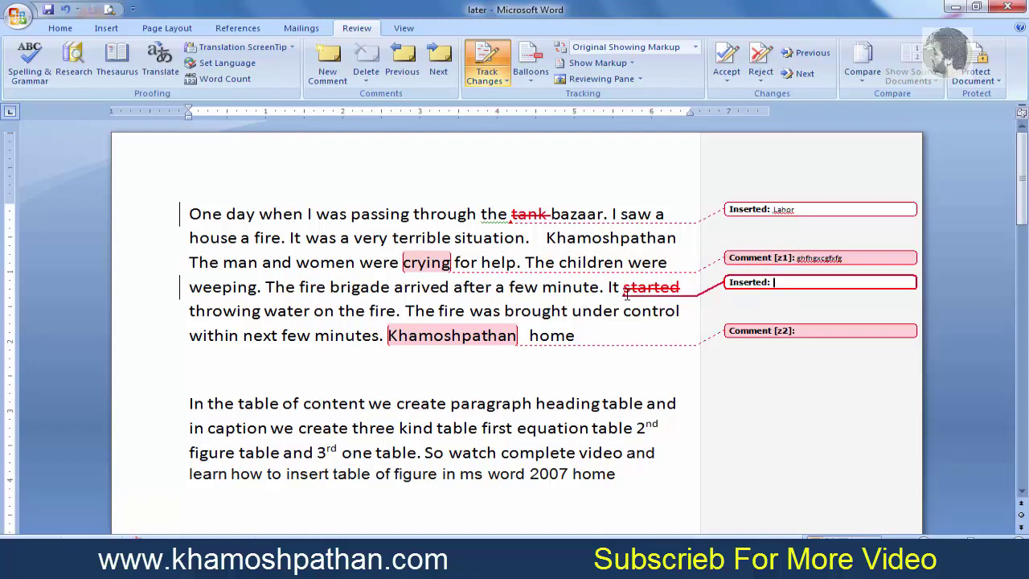
pyautogui.write('start')
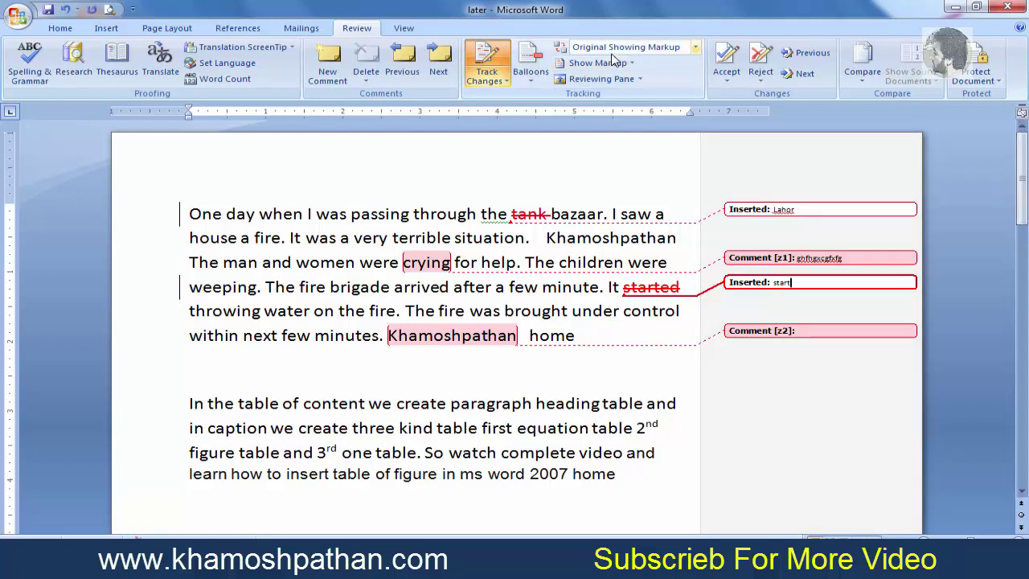
# Show the document as Final Showing Markup, then as Final
pyautogui.click(696, 47)
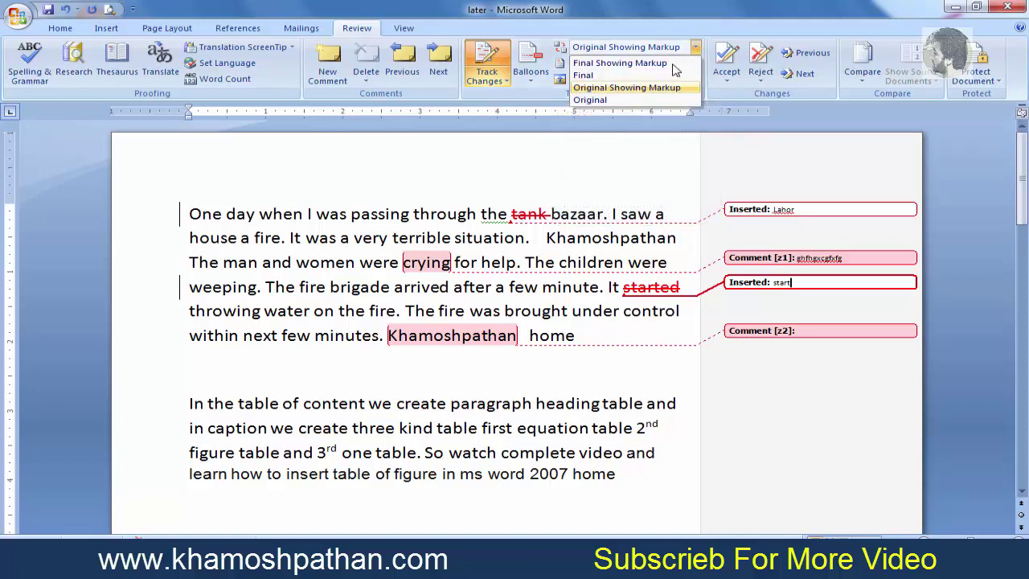
pyautogui.click(620, 62)
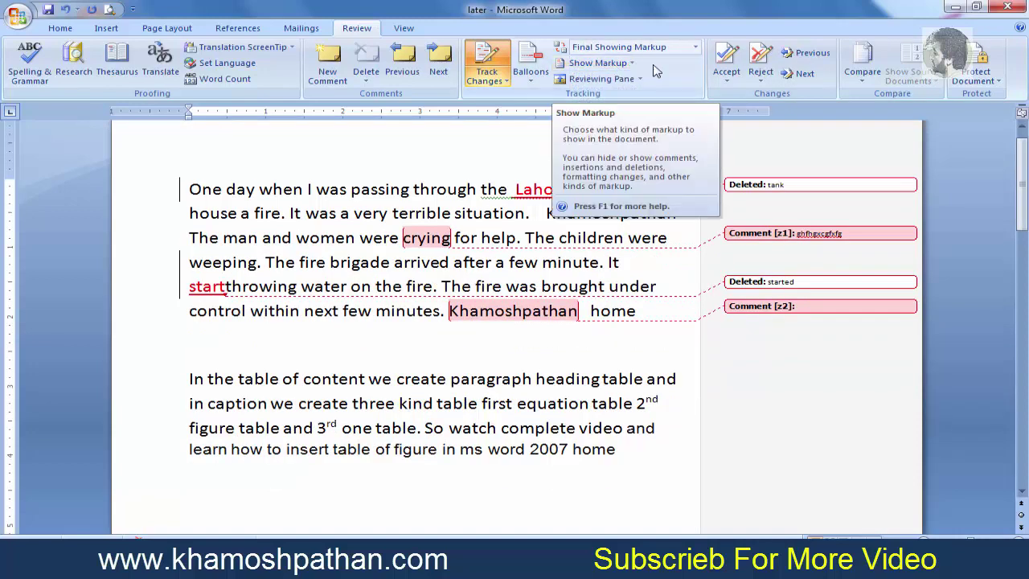
pyautogui.click(696, 48)
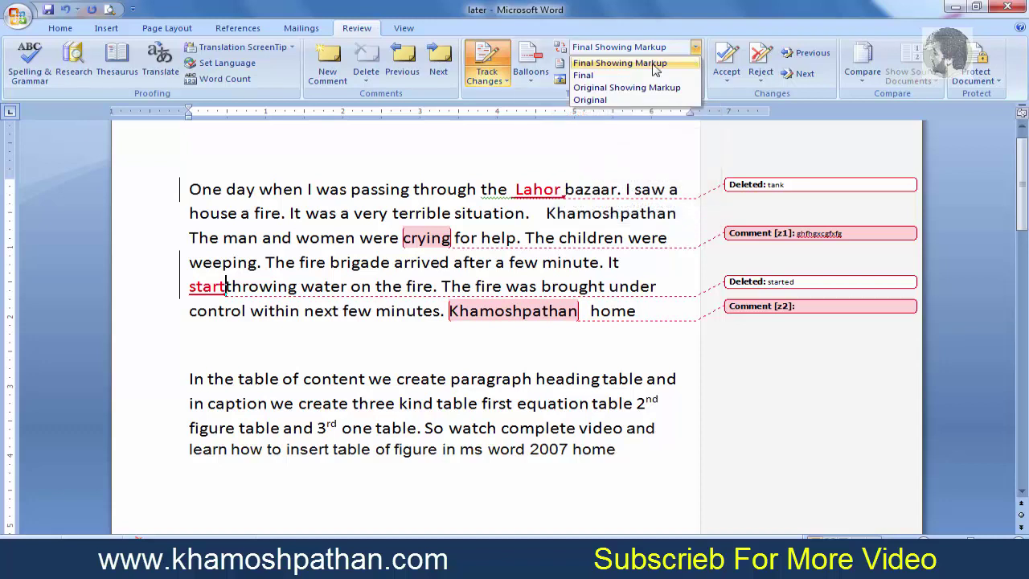
pyautogui.click(611, 149)
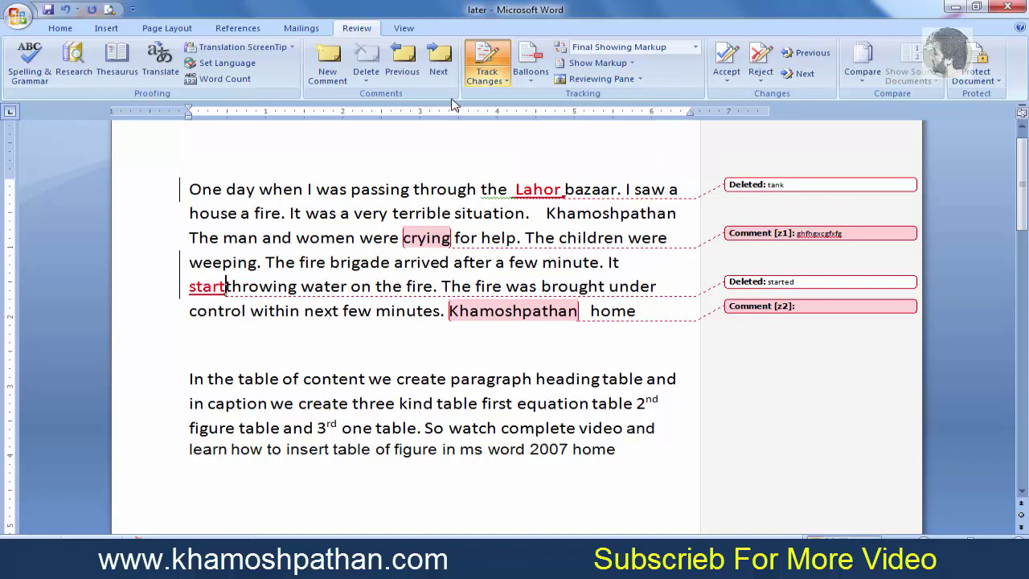
pyautogui.click(697, 48)
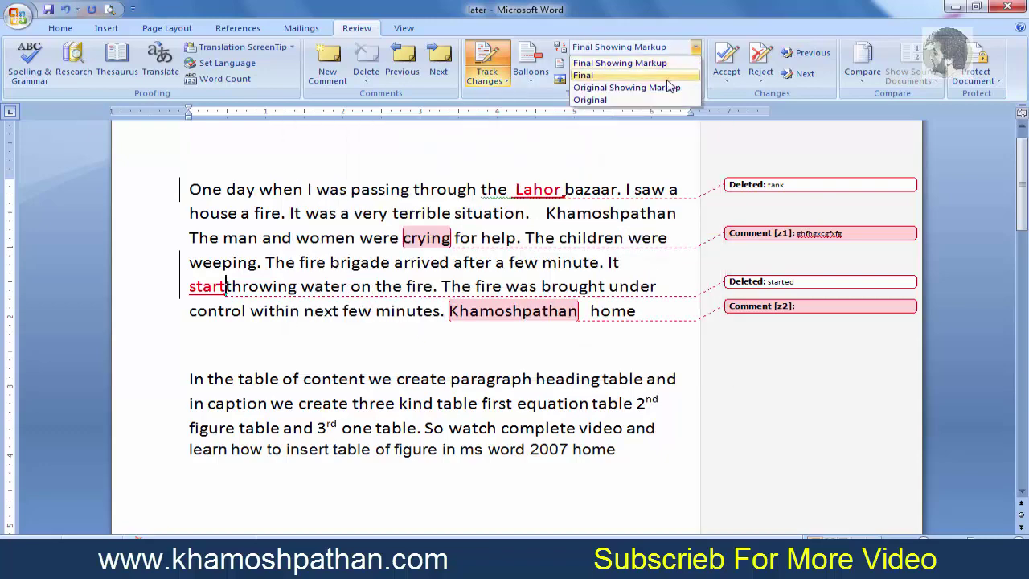
pyautogui.click(666, 77)
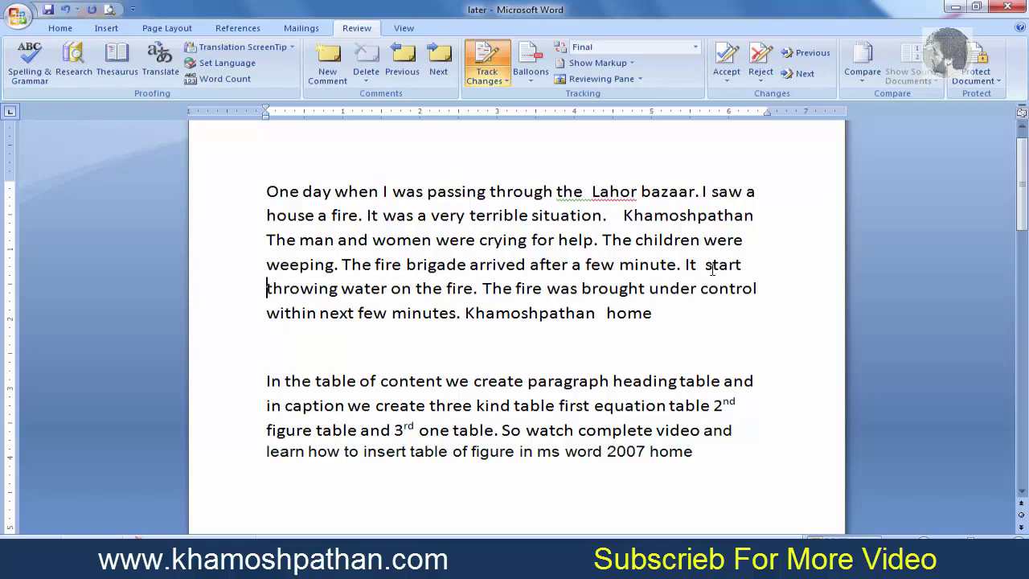
pyautogui.press('Left')
# View Original Showing Markup and Original, then return to the clean Final view
pyautogui.click(696, 48)
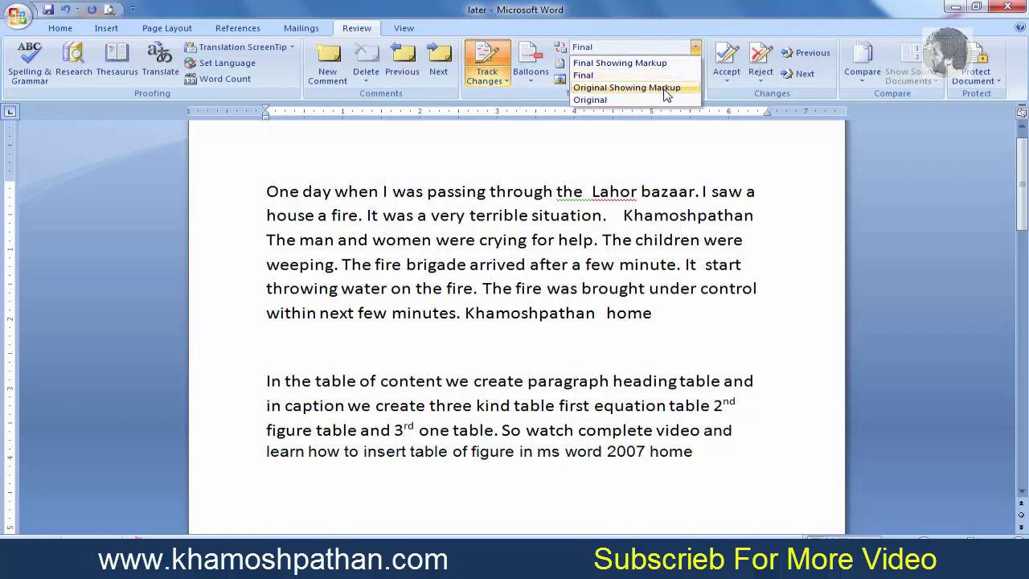
pyautogui.click(666, 88)
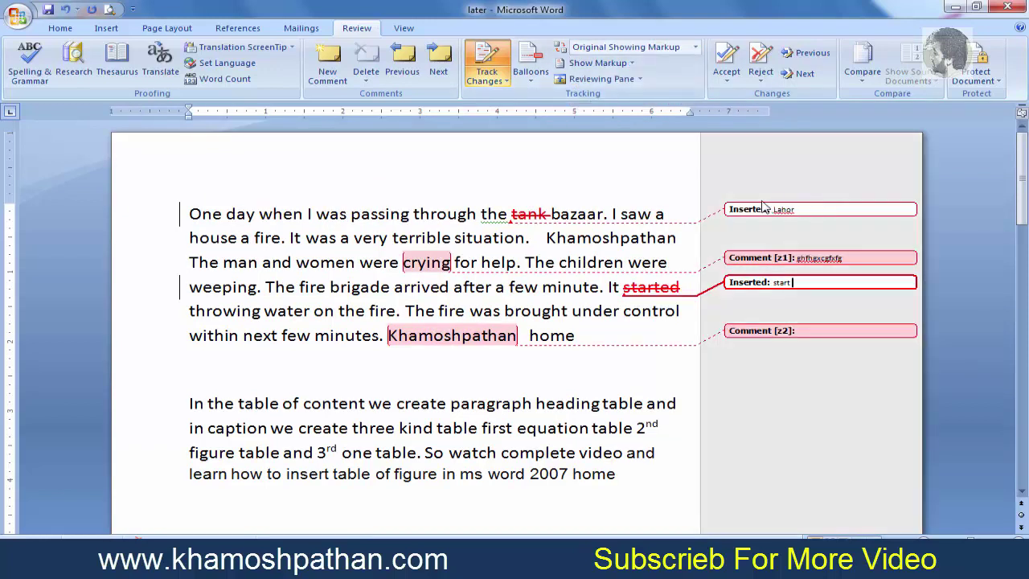
pyautogui.click(697, 48)
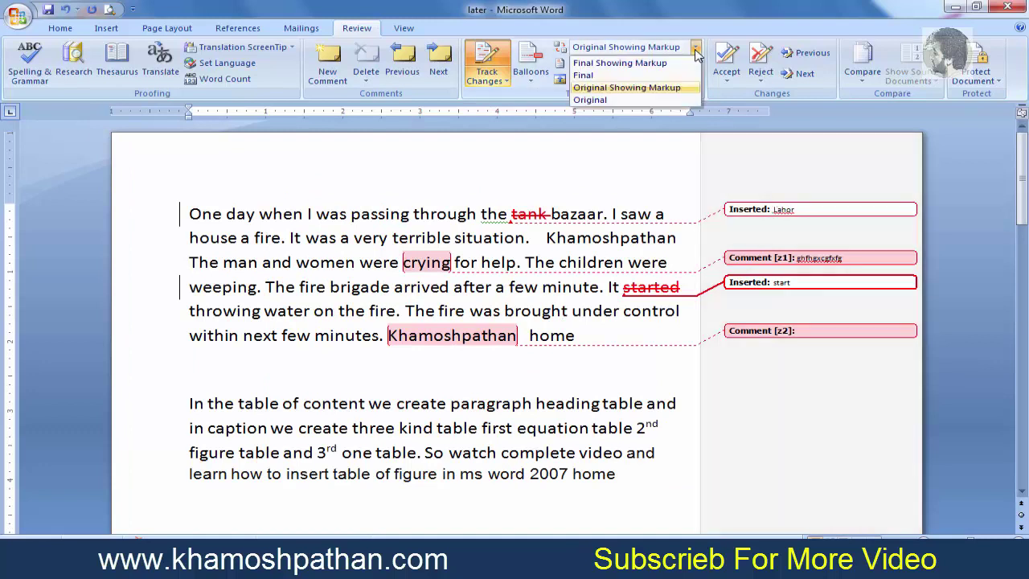
pyautogui.click(664, 99)
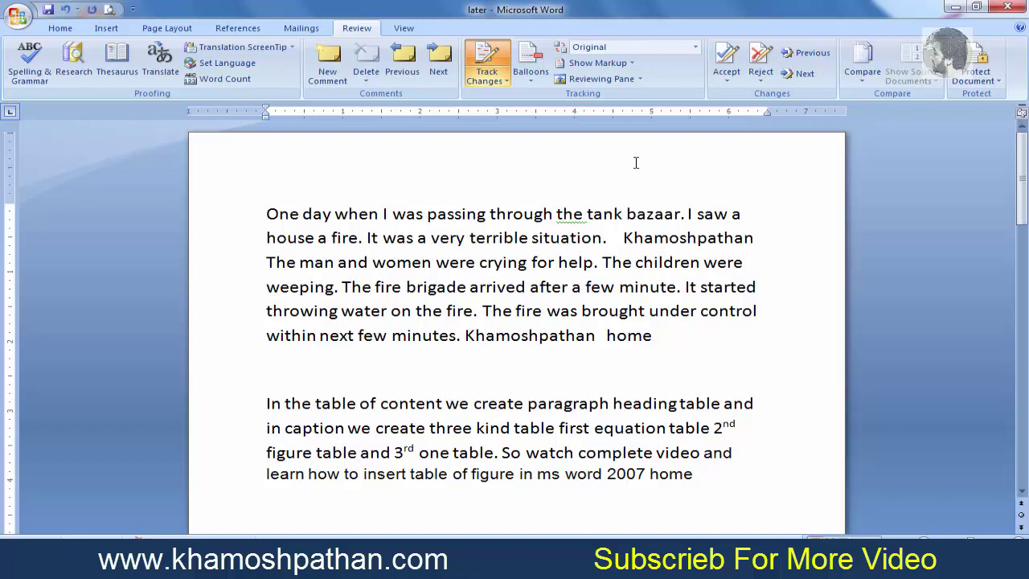
pyautogui.click(695, 49)
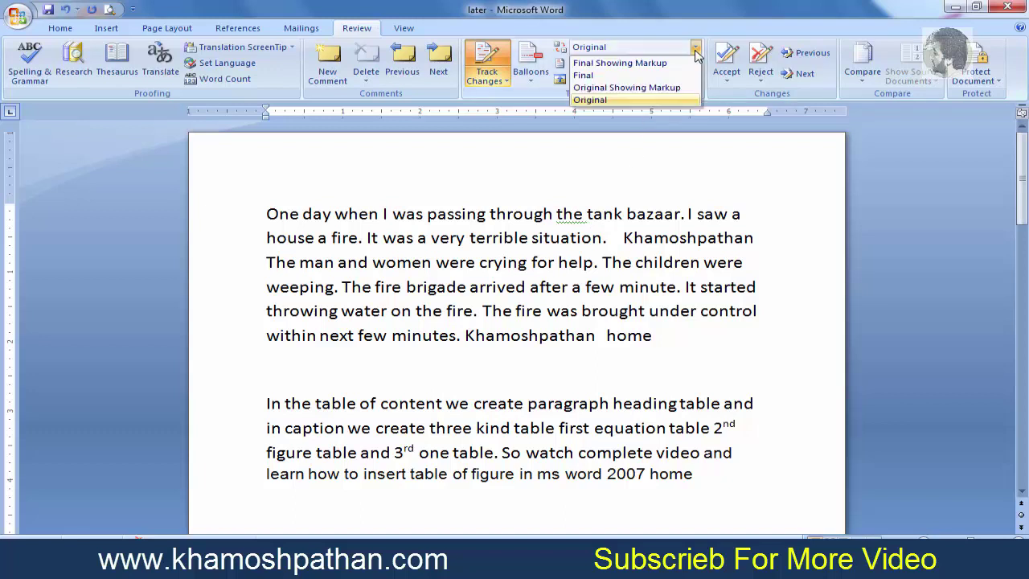
pyautogui.click(651, 76)
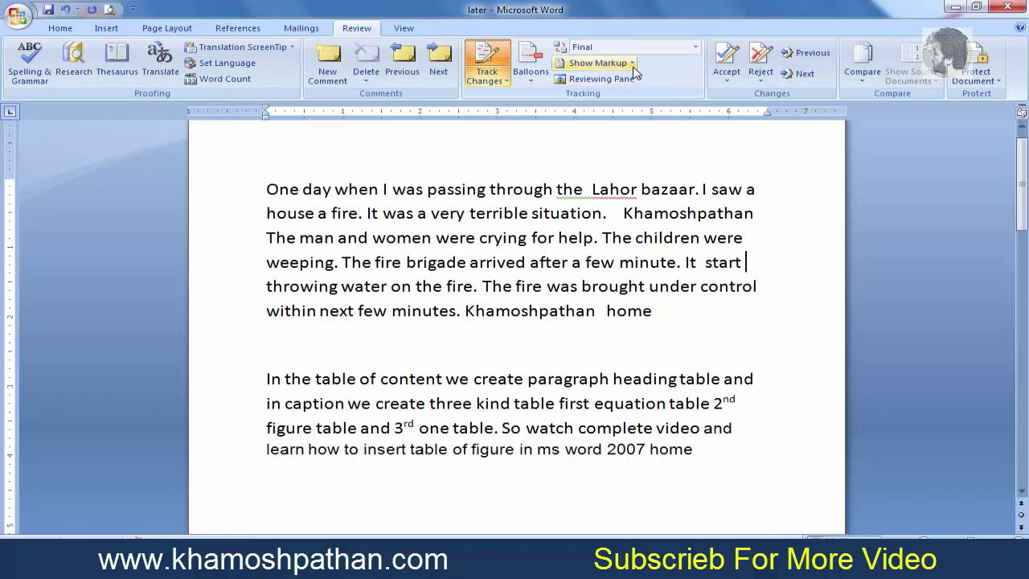
# Bring up the Reviewing Pane's Vertical and Horizontal layout options
pyautogui.click(632, 64)
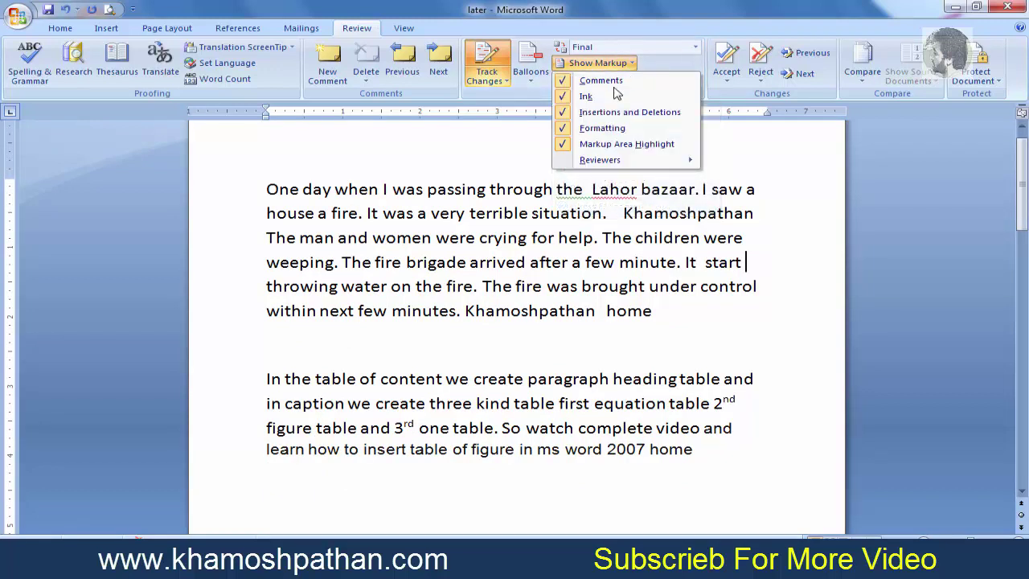
pyautogui.click(632, 68)
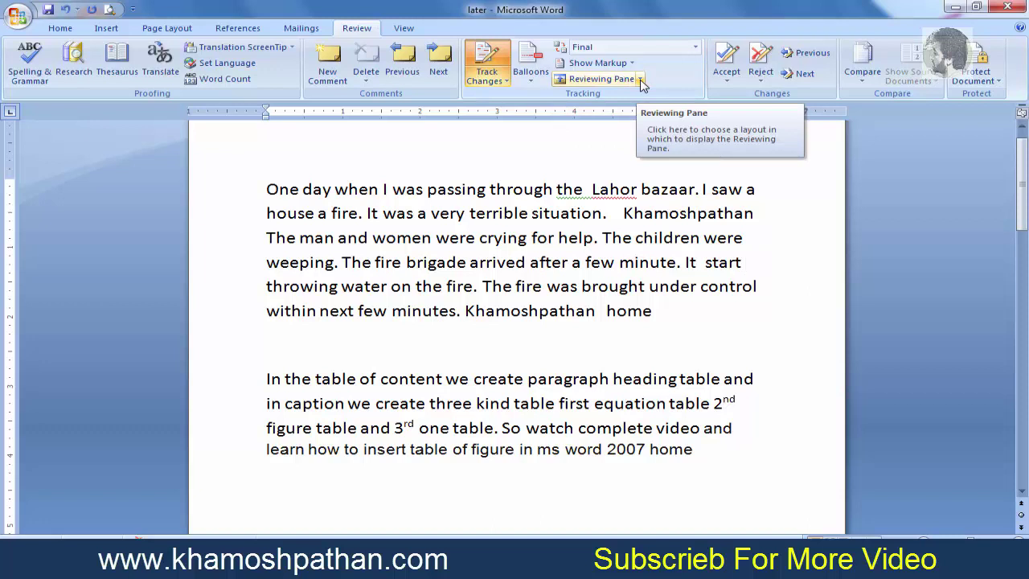
pyautogui.click(641, 80)
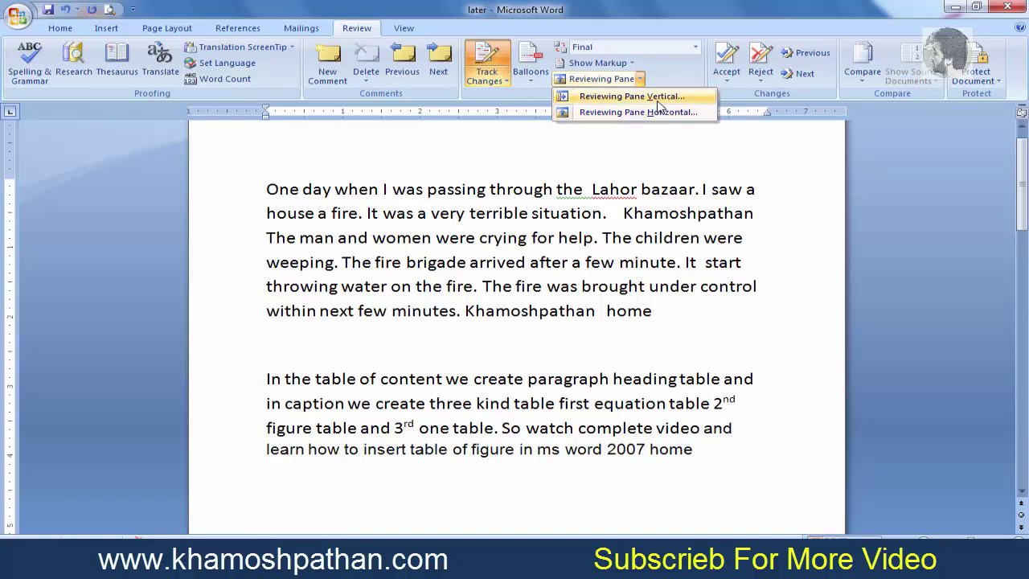
pyautogui.click(658, 100)
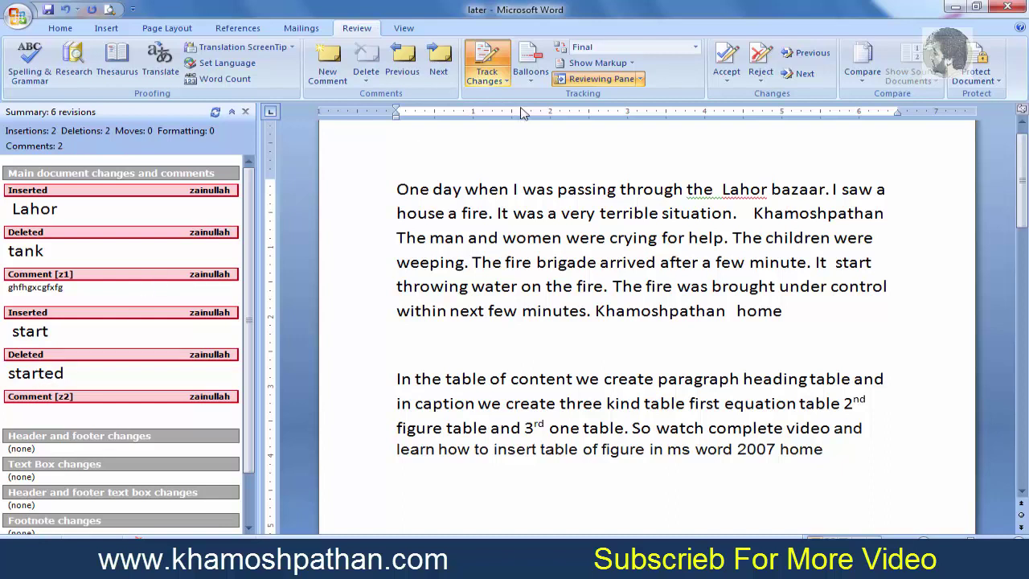
pyautogui.click(640, 78)
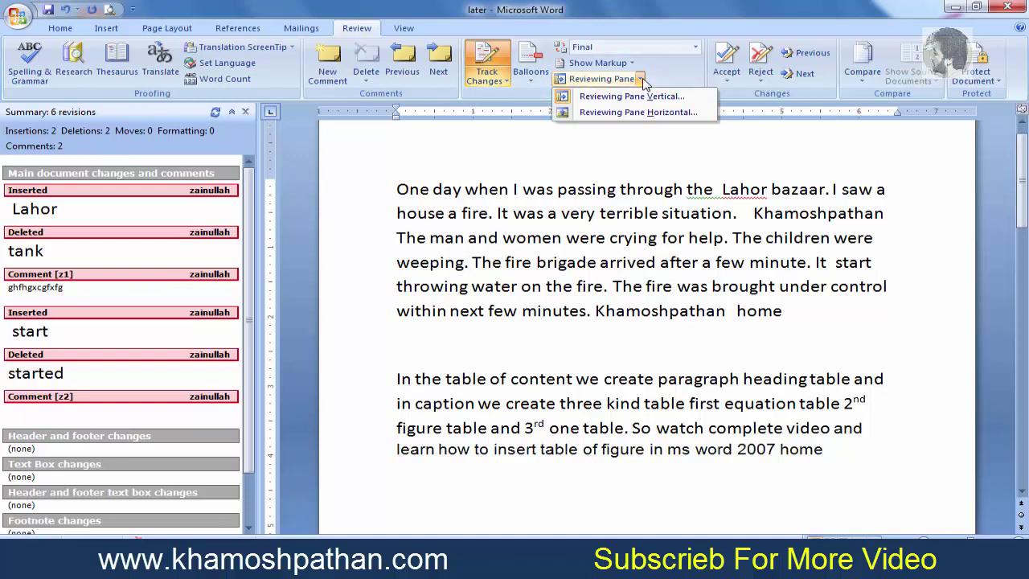
pyautogui.click(665, 117)
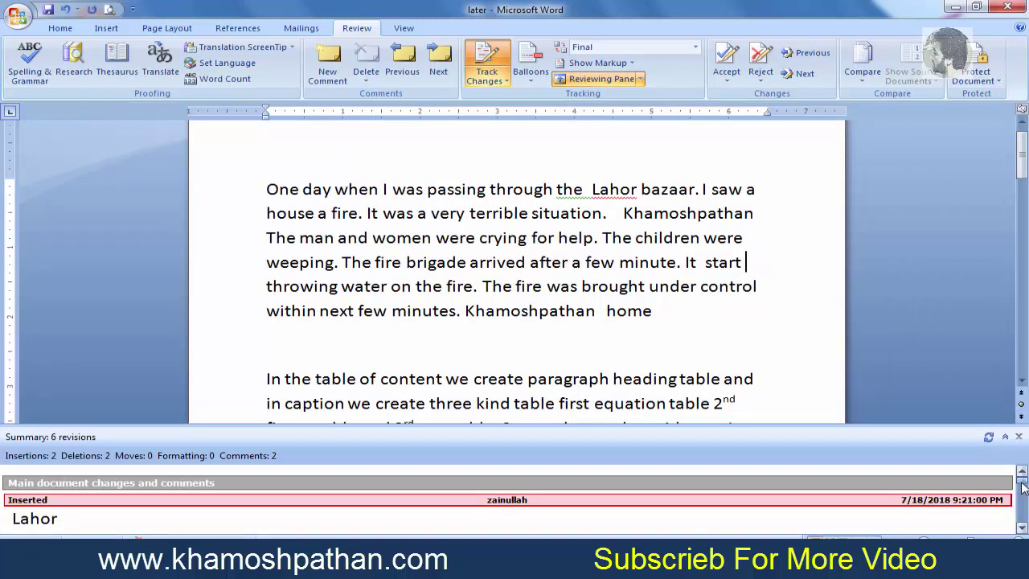
pyautogui.moveTo(1024, 488)
pyautogui.mouseDown()
pyautogui.moveTo(1024, 503)
pyautogui.moveTo(1028, 452)
pyautogui.mouseUp()
pyautogui.click(641, 81)
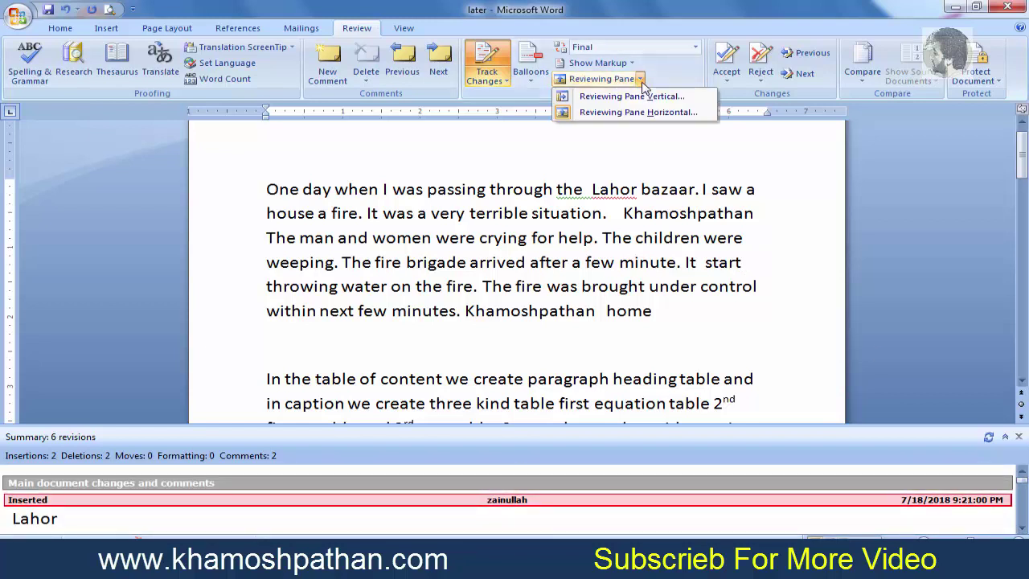
pyautogui.click(746, 262)
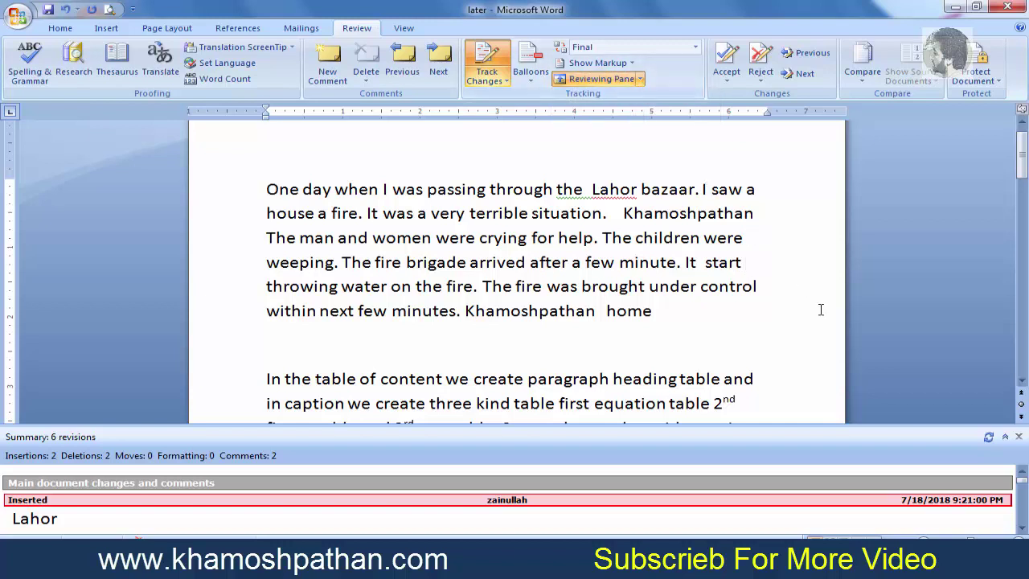
pyautogui.click(1019, 437)
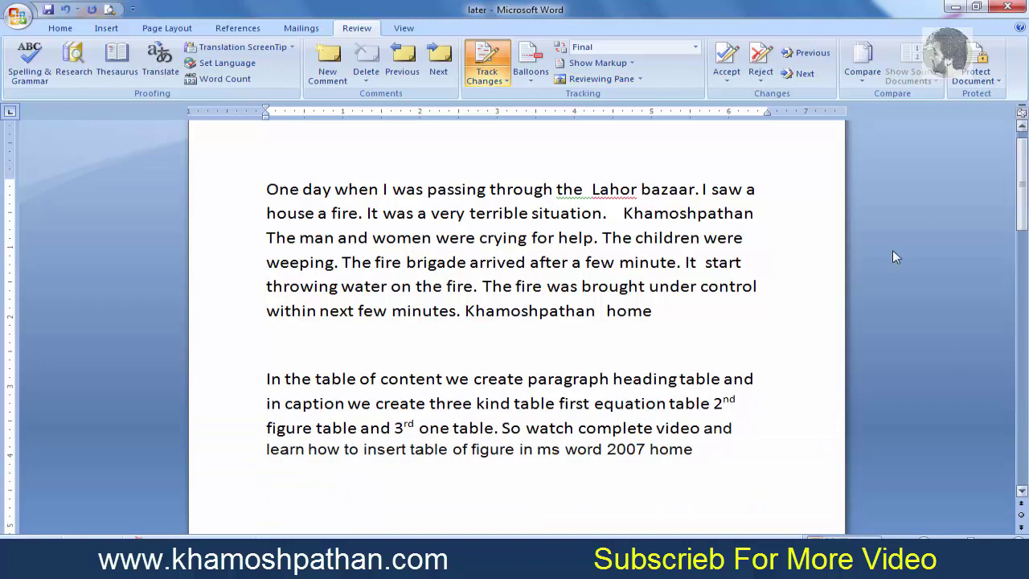
# Look over the Accept options, then list the four Display for Review modes
pyautogui.click(731, 86)
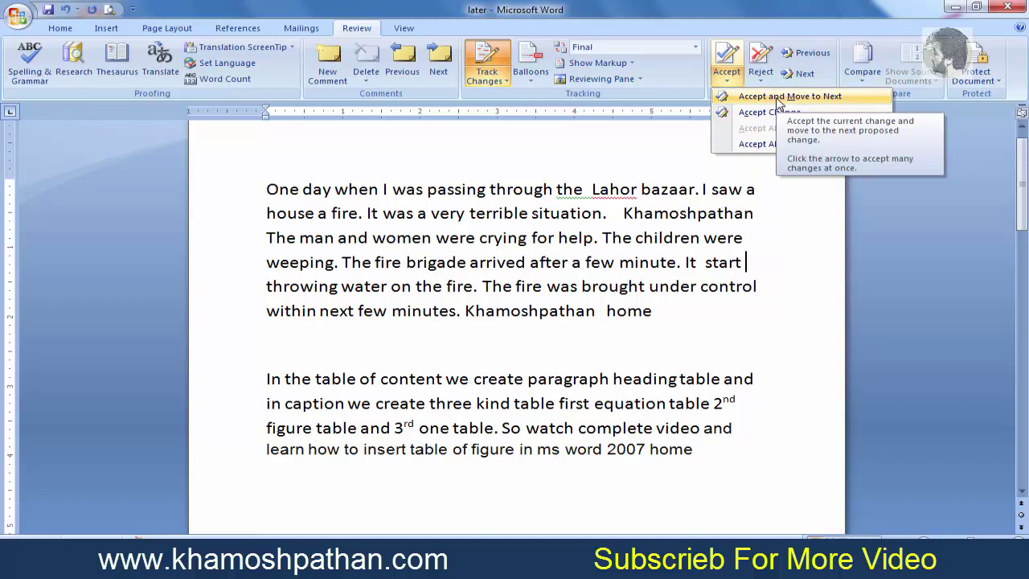
pyautogui.click(696, 48)
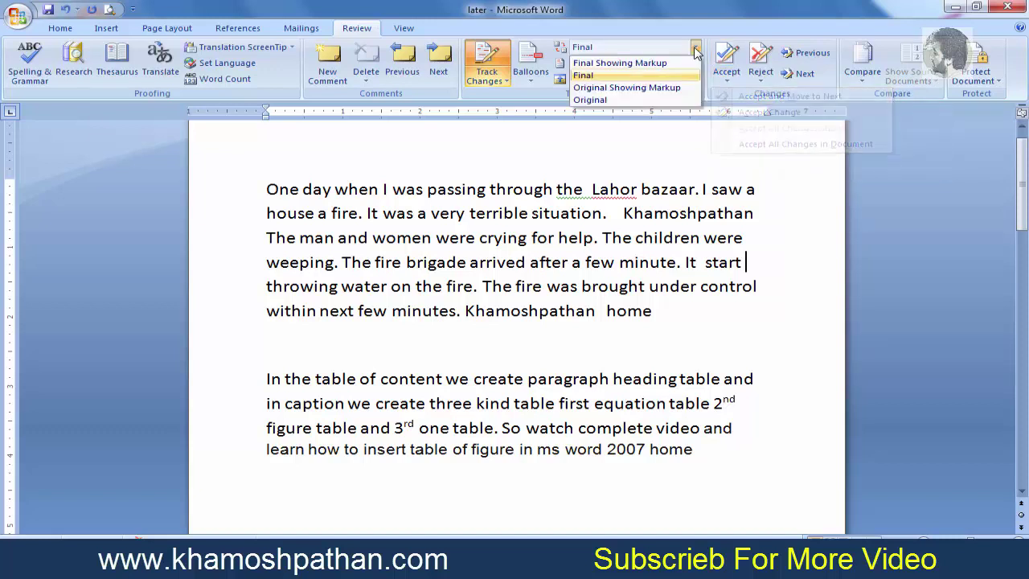
# View the document as Original Showing Markup, return to Final Showing Markup, and check Accept options
pyautogui.click(674, 89)
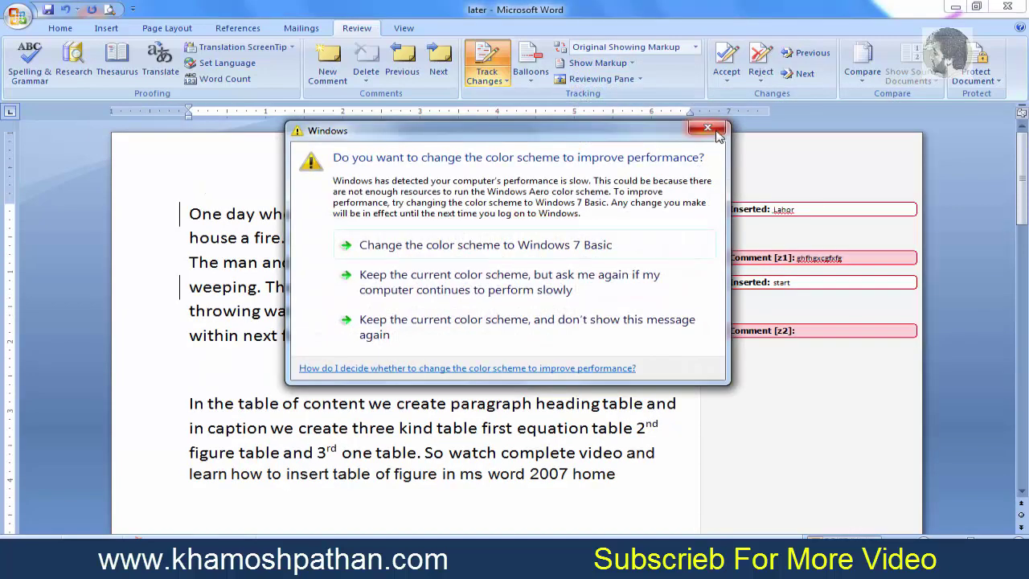
pyautogui.click(716, 133)
pyautogui.click(696, 48)
pyautogui.click(675, 70)
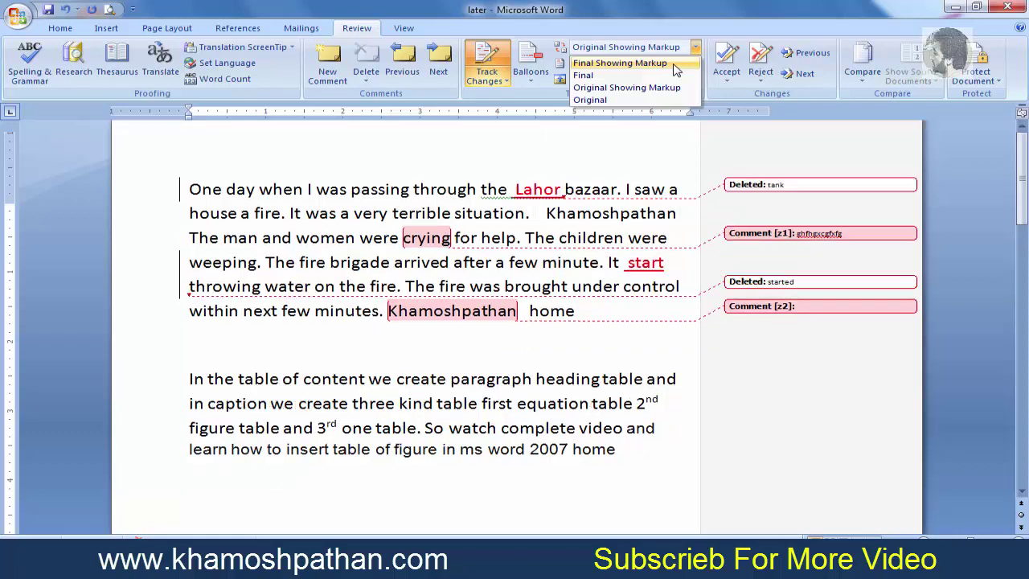
pyautogui.click(731, 79)
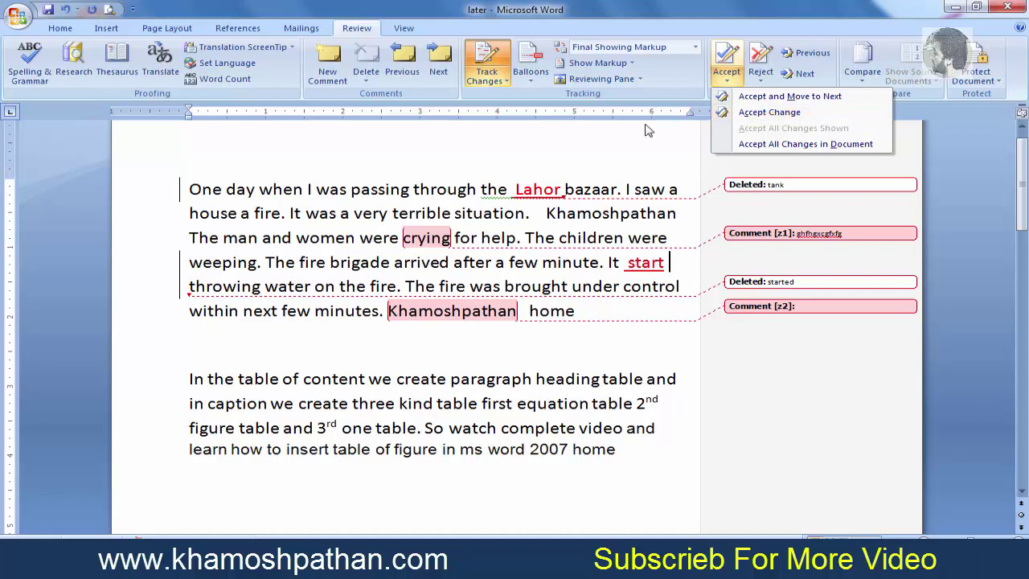
# Look over the Reject drop-down options, then put the cursor just before the inserted word 'Lahor'
pyautogui.click(542, 159)
pyautogui.click(762, 77)
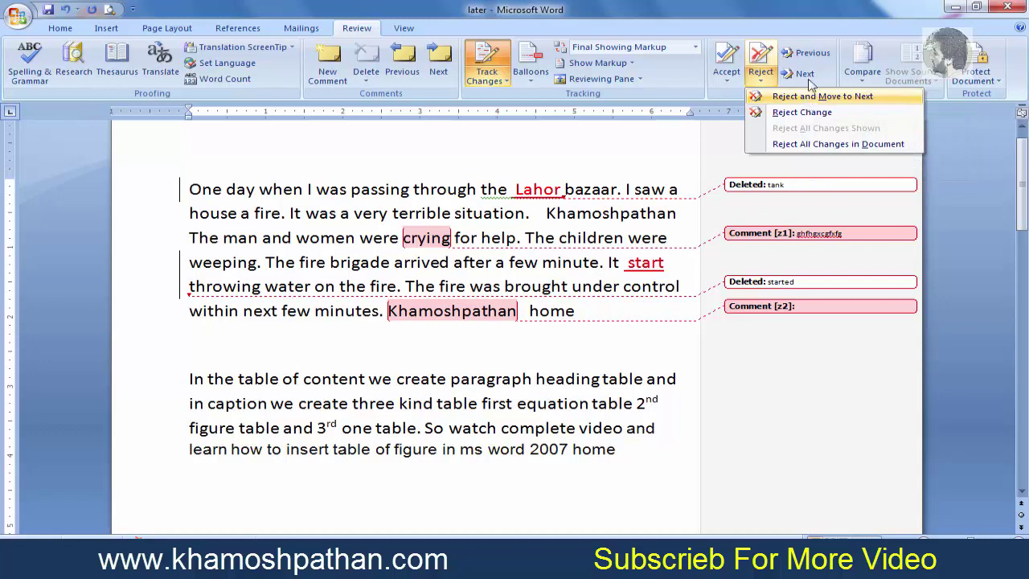
pyautogui.click(679, 135)
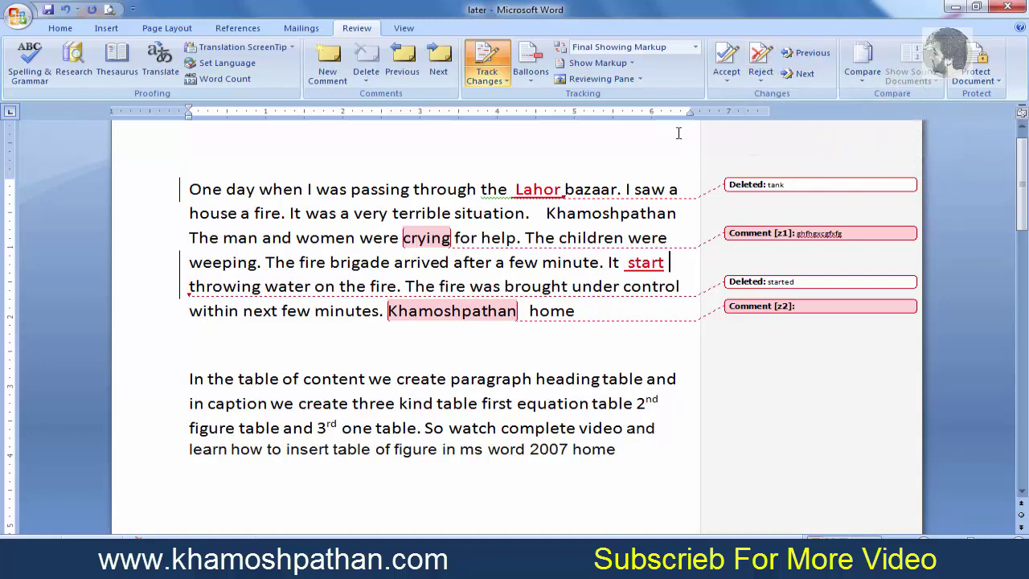
pyautogui.click(514, 193)
# Step with Next through 'tank', comment z1, 'start', 'started' and comment z2, then display Original
pyautogui.click(804, 73)
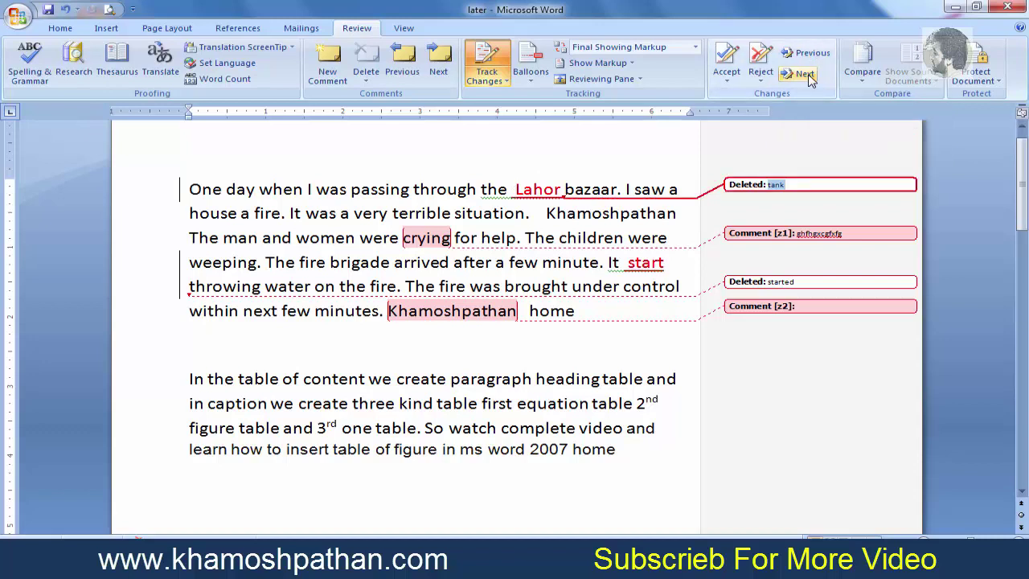
pyautogui.click(804, 74)
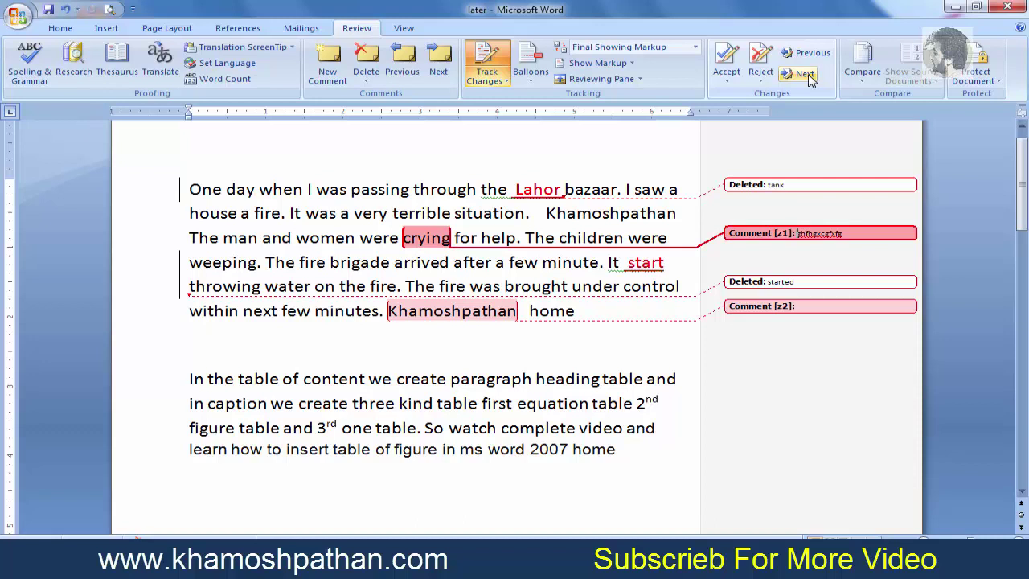
pyautogui.click(809, 77)
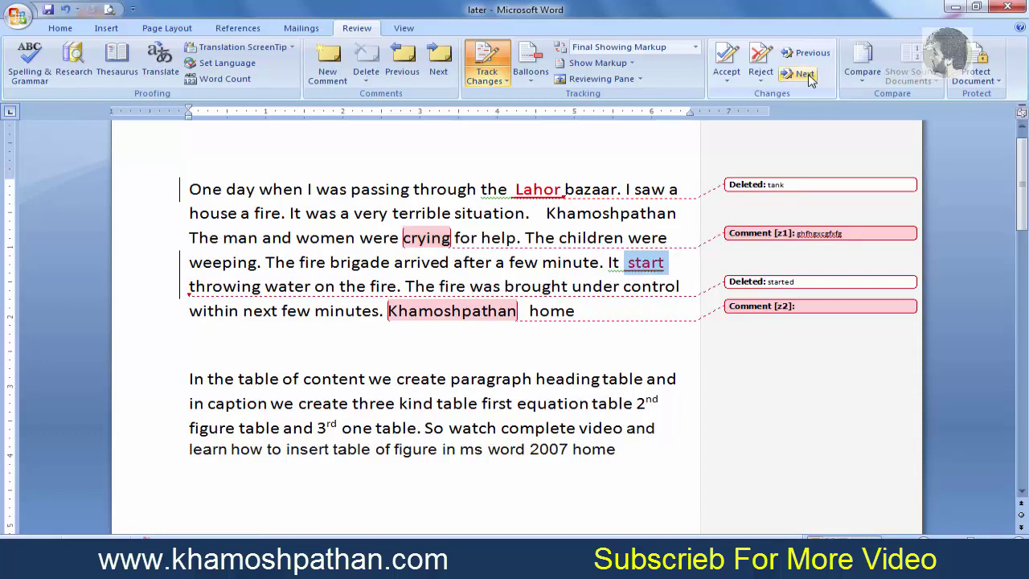
pyautogui.click(809, 76)
pyautogui.click(809, 76)
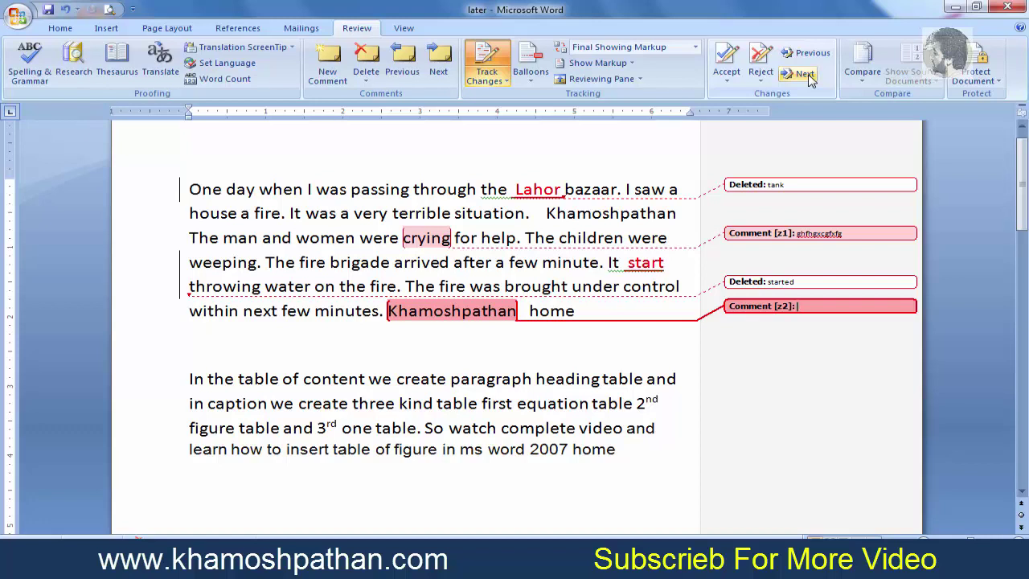
pyautogui.click(697, 46)
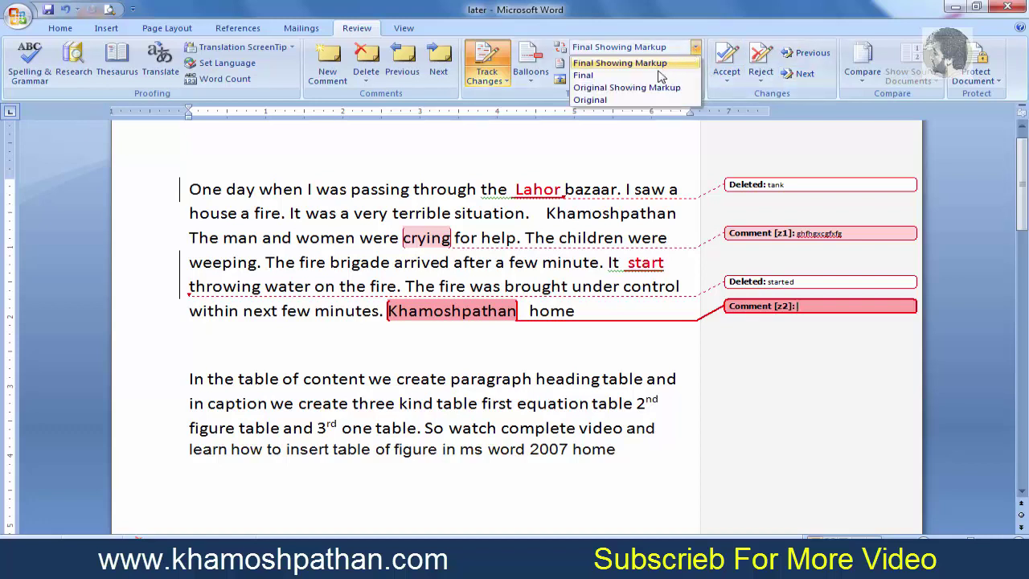
pyautogui.click(611, 99)
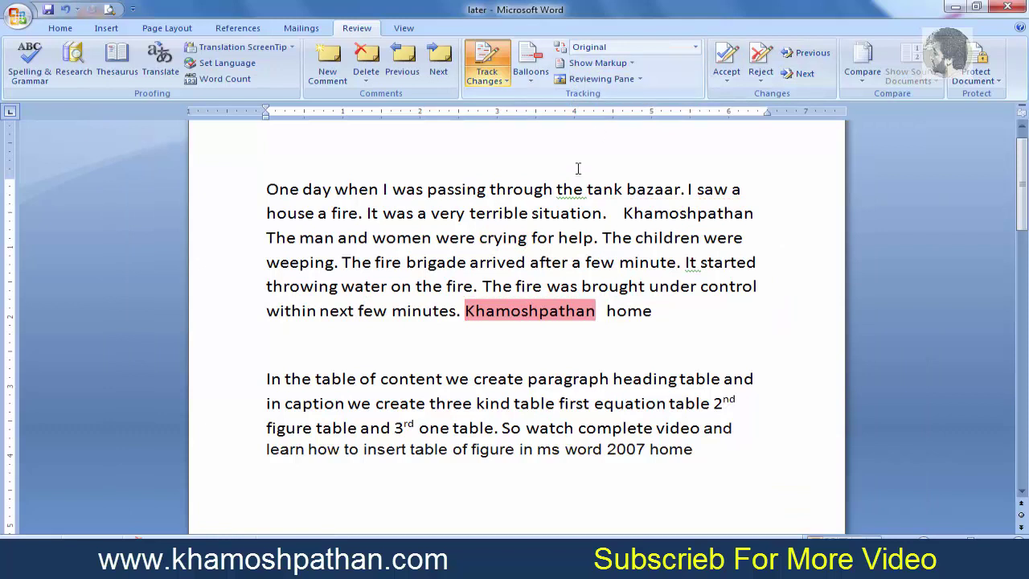